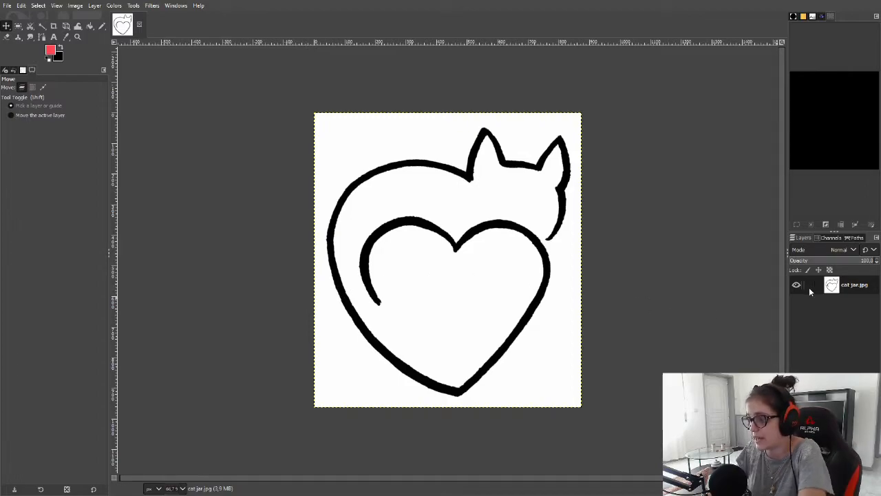
Add a new transparent layer named "outline text"
right_click(848, 286)
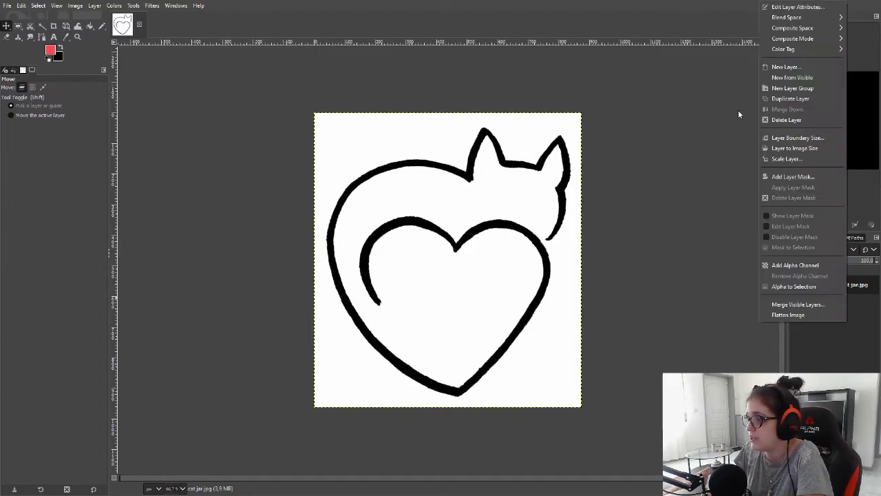
click(778, 69)
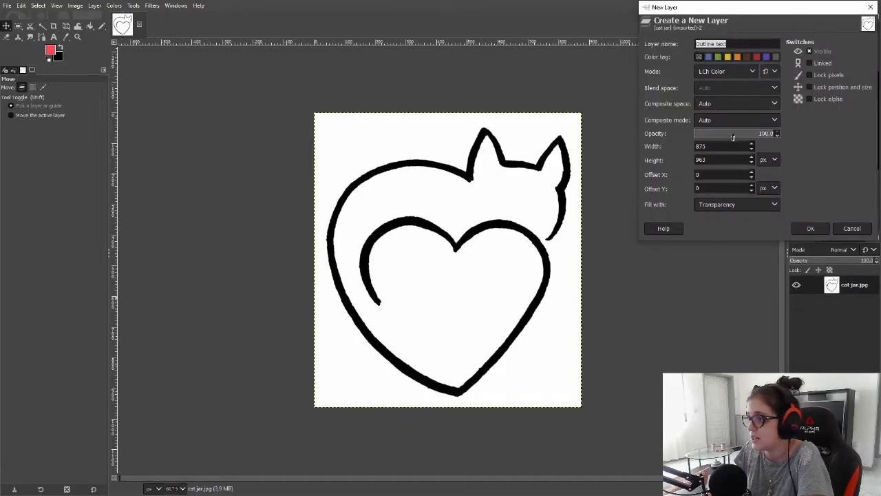
click(817, 229)
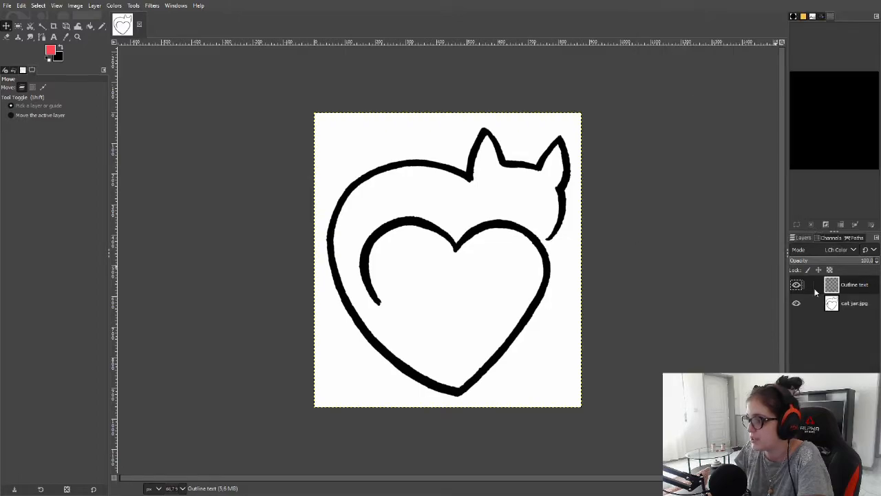
Move the outline text layer beneath the image layer and fuzzy-select the white background
drag(853, 285, 844, 313)
key(u)
click(492, 292)
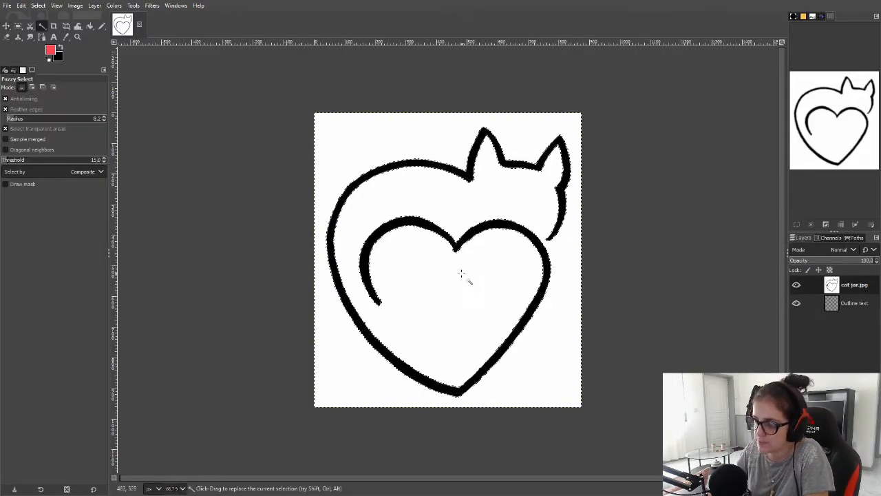
Merge the image layer down onto the outline text layer and delete the selected white areas
right_click(859, 288)
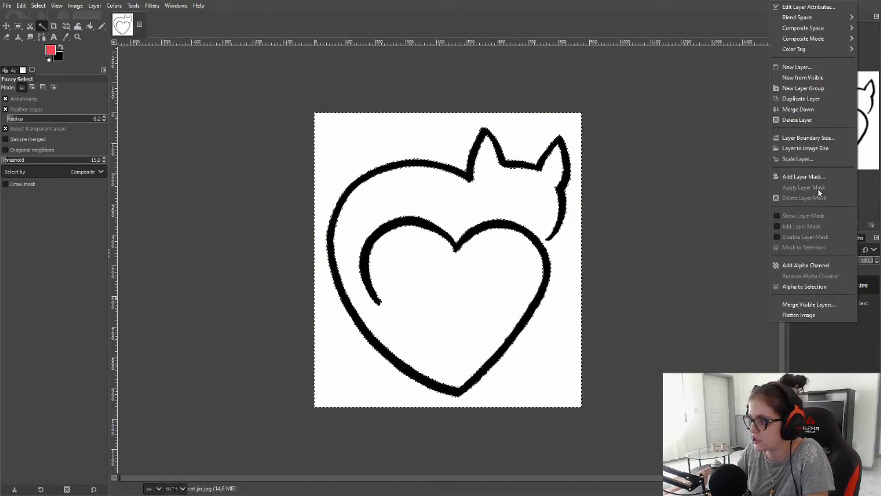
click(797, 110)
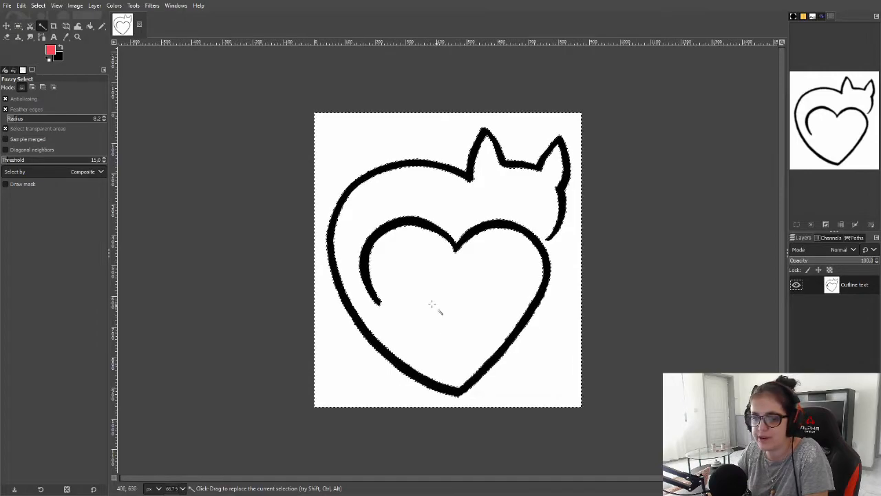
key(Delete)
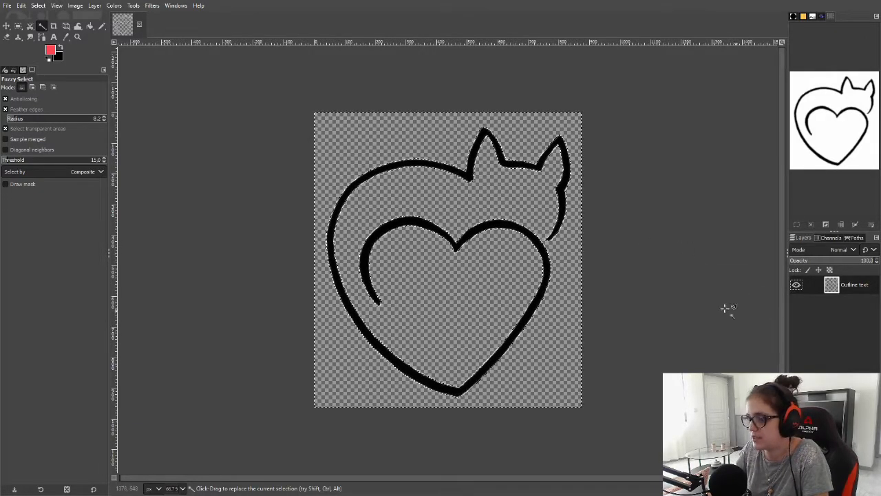
Set the foreground colour to white
click(54, 53)
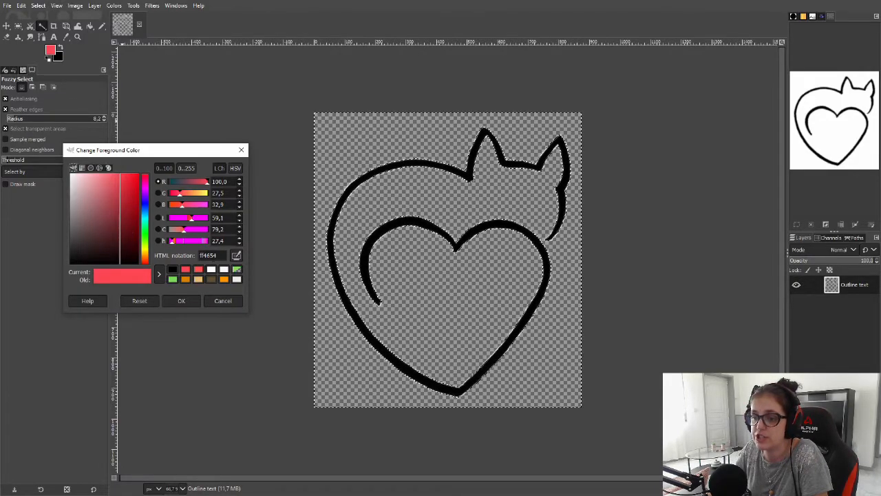
click(212, 270)
click(181, 300)
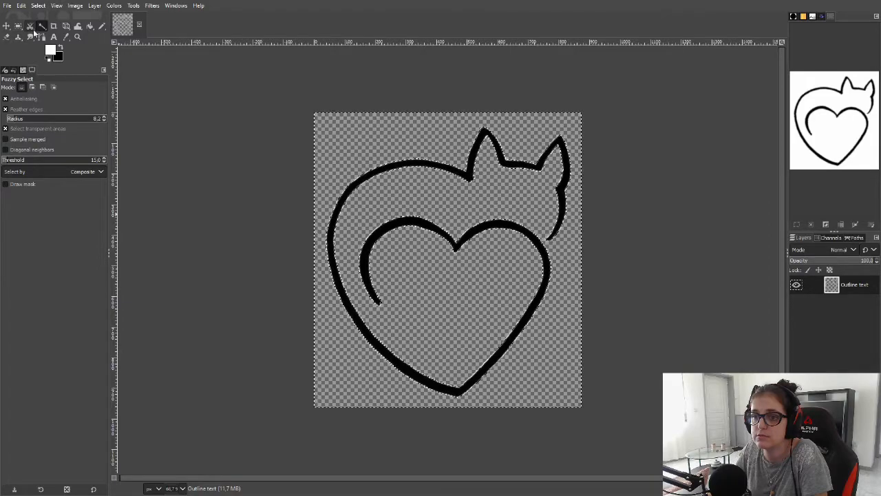
Select the black outline and bucket-fill it with the white foreground colour
click(413, 163)
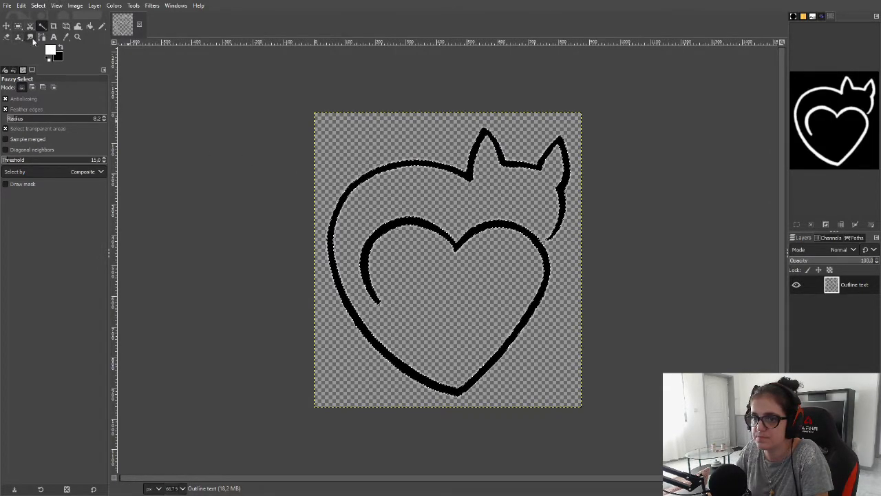
click(90, 26)
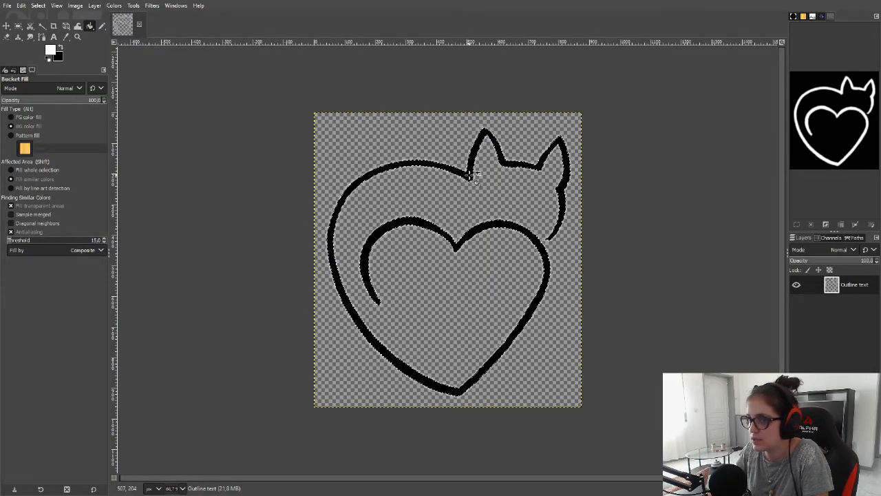
click(13, 118)
click(468, 173)
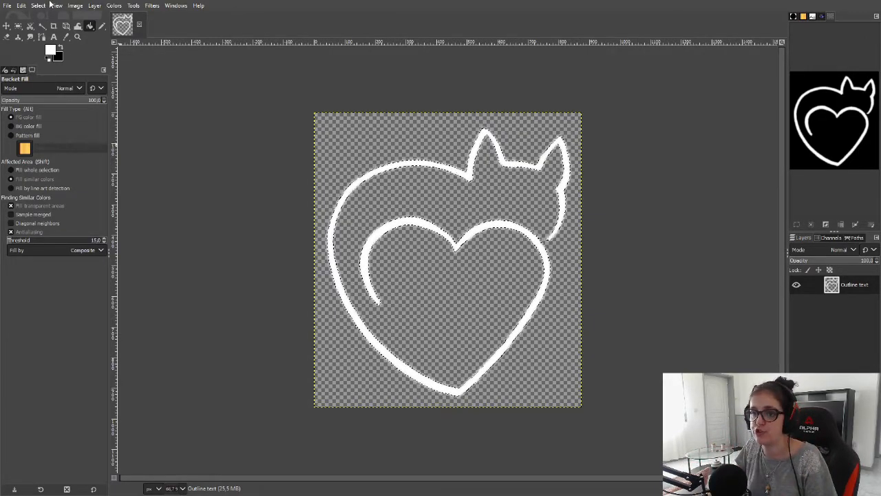
Export the image as cat jar2.png with the default PNG settings
click(7, 6)
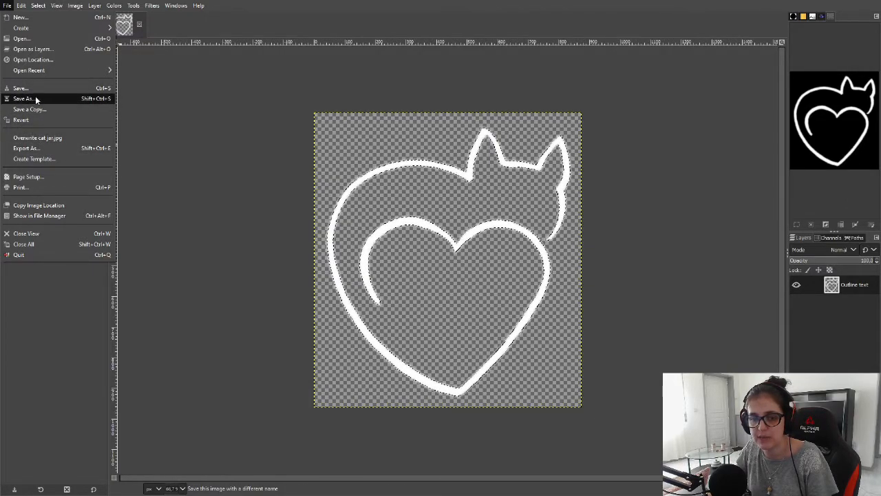
click(36, 148)
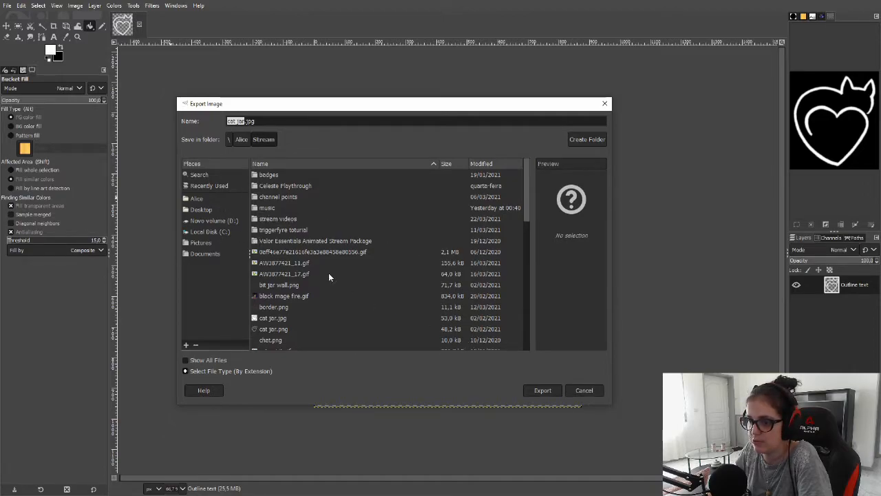
click(547, 390)
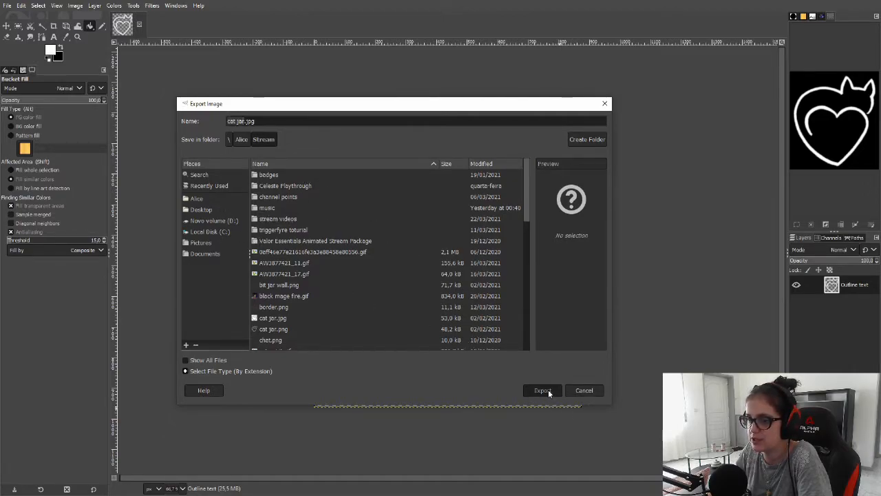
drag(246, 122, 260, 122)
text(png)
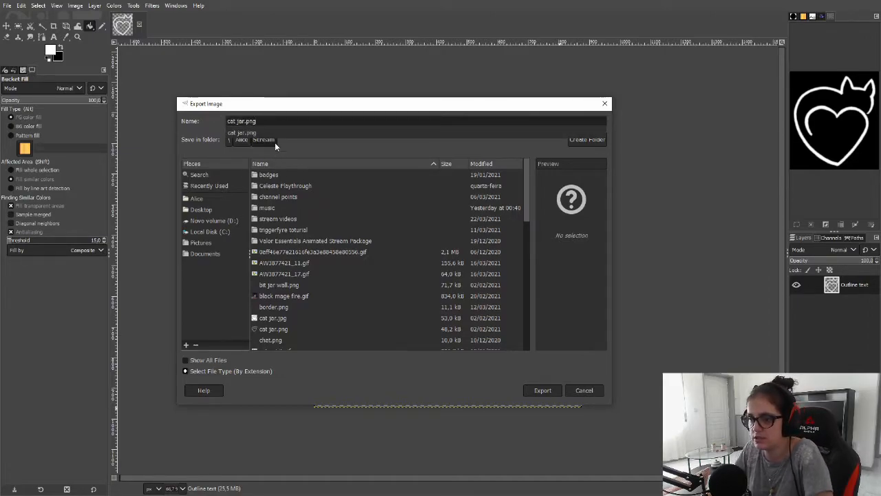
click(241, 121)
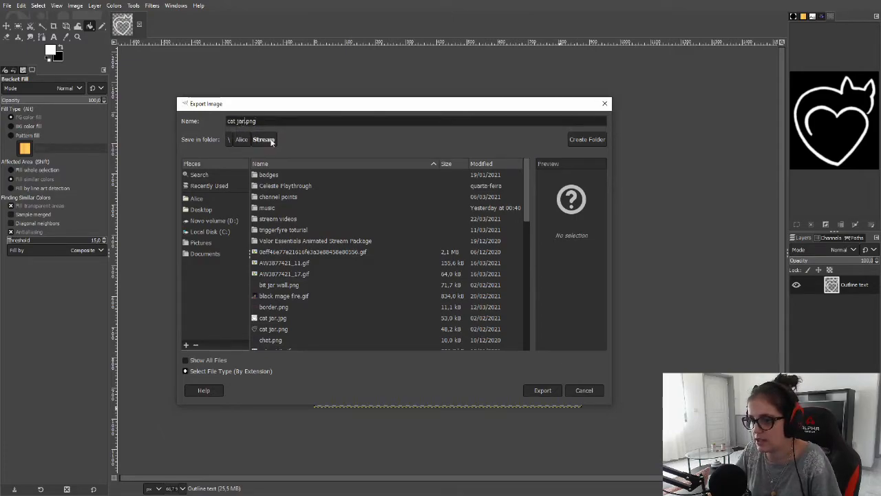
text(2)
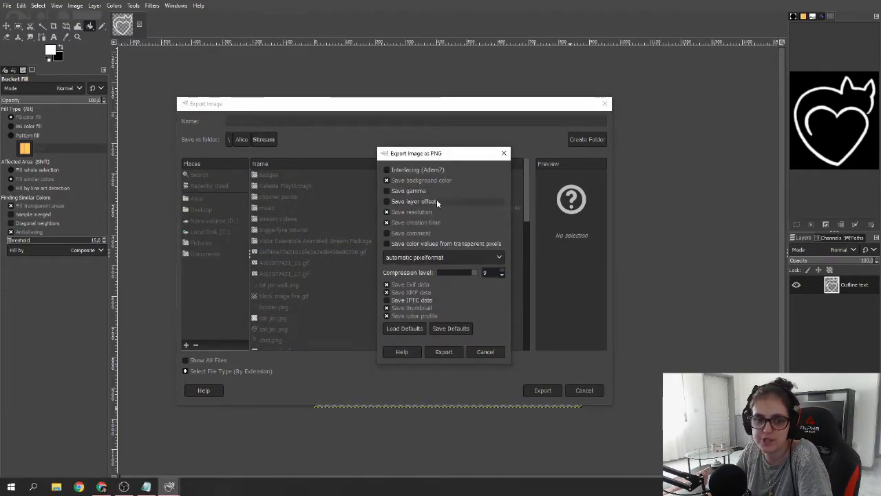
click(446, 352)
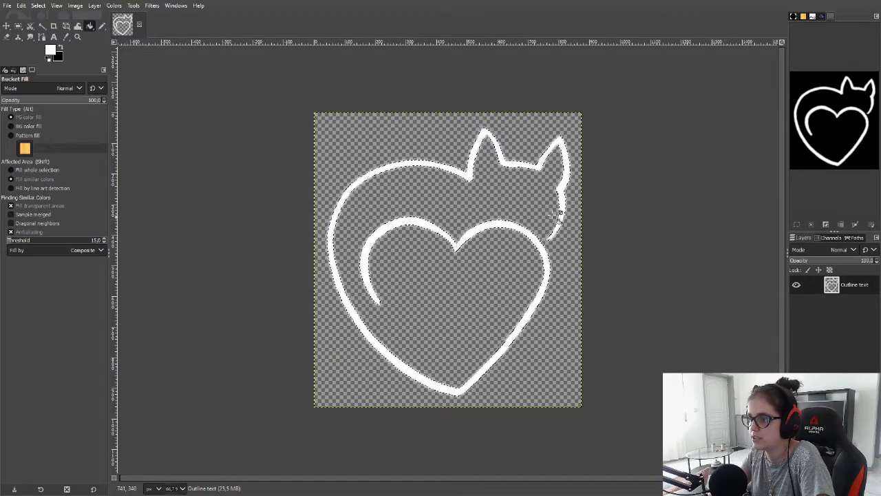
Clear the selection
click(8, 37)
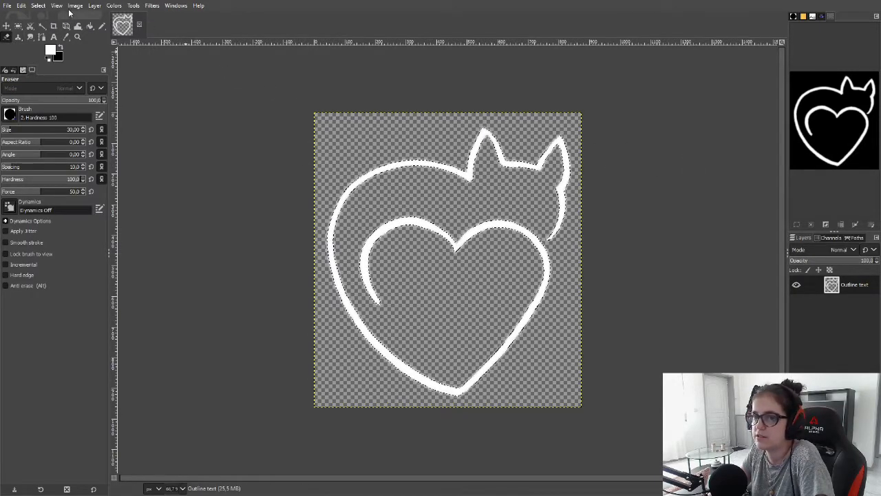
click(37, 5)
click(50, 29)
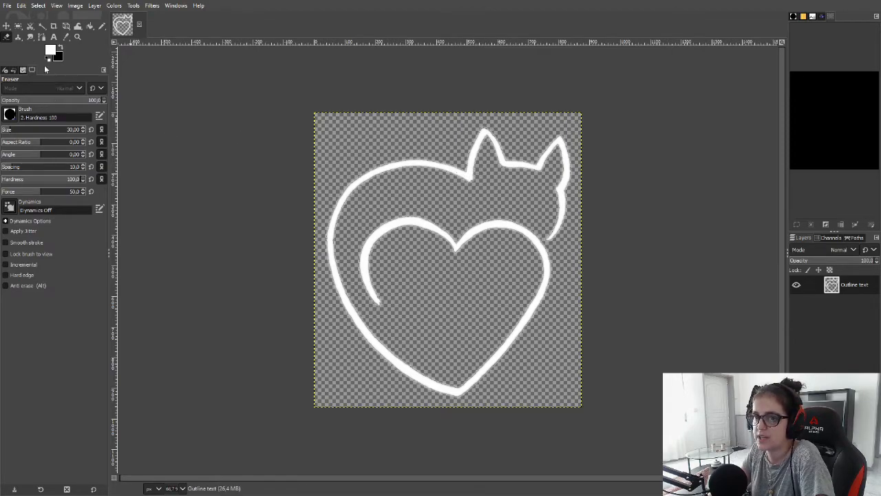
Try bucket-filling the outline with the background colour, then undo back to the black outline
click(89, 26)
click(28, 126)
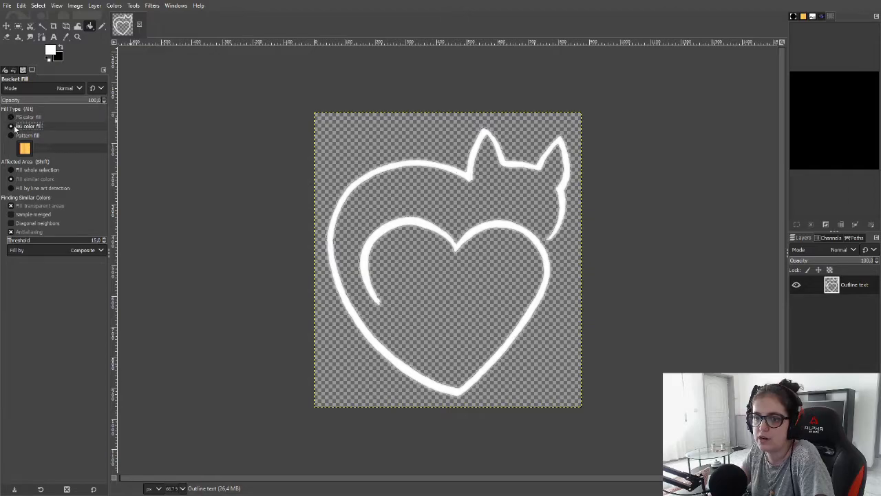
click(464, 173)
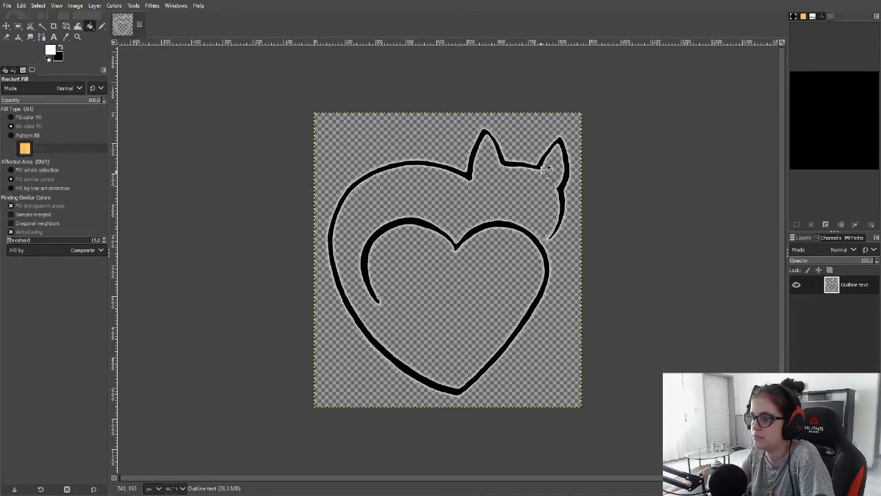
click(562, 137)
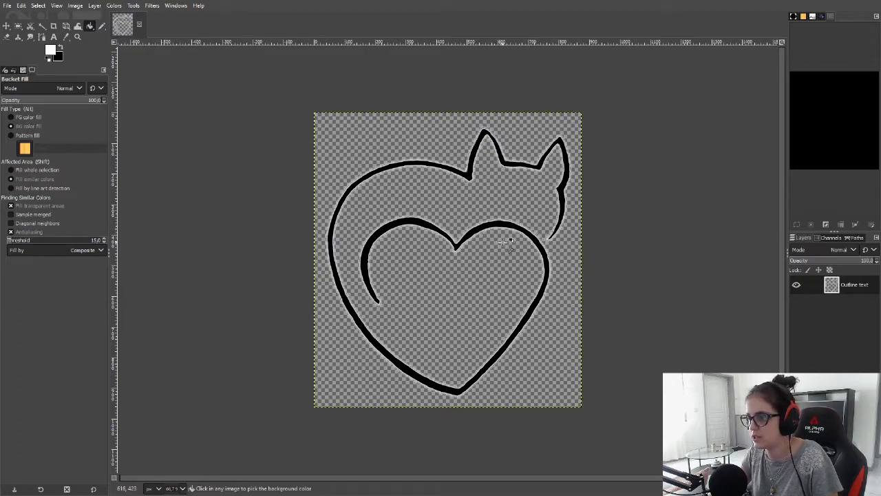
key(ctrl+z)
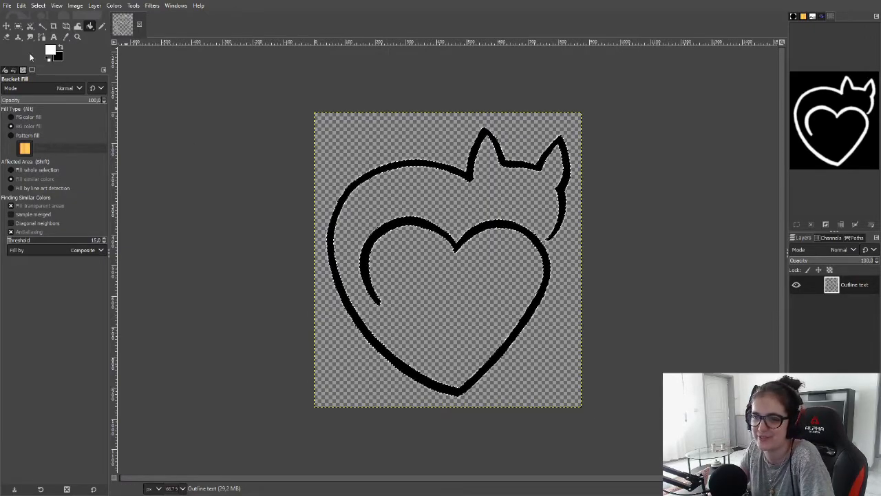
Drop the selection around the outline
click(40, 6)
click(44, 17)
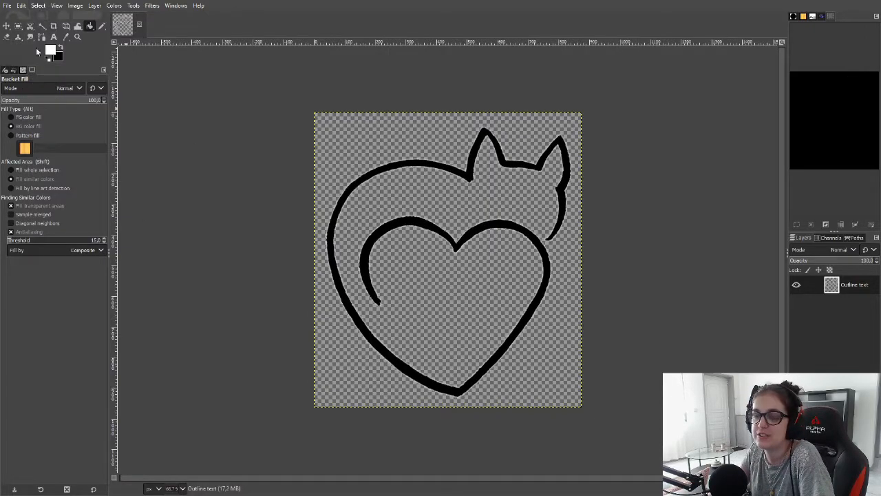
Erase the cat's ears and back and the top of the inner heart with the Eraser
click(7, 37)
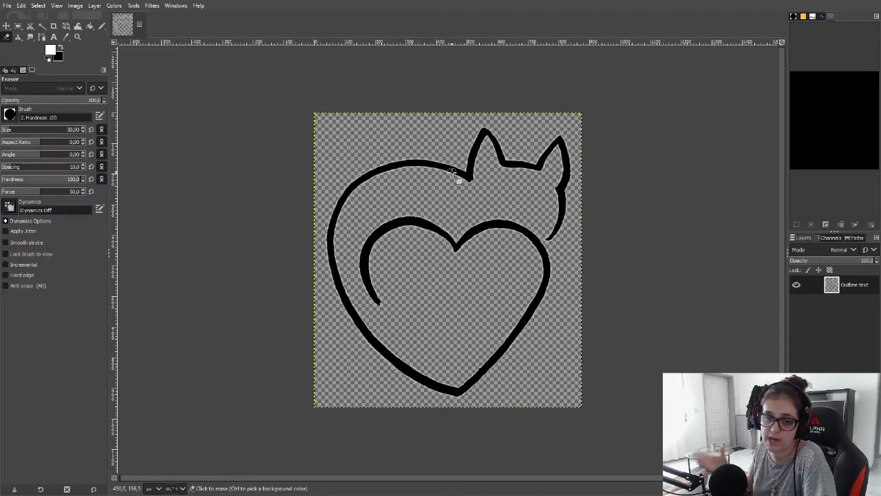
mouse_move(455, 174)
mouse_down()
mouse_move(473, 177)
mouse_move(395, 173)
mouse_move(358, 186)
mouse_move(356, 199)
mouse_move(340, 204)
mouse_up()
mouse_move(487, 159)
mouse_down()
mouse_move(505, 140)
mouse_move(502, 169)
mouse_move(524, 155)
mouse_move(538, 159)
mouse_move(542, 180)
mouse_move(533, 183)
mouse_move(552, 140)
mouse_move(562, 139)
mouse_move(442, 176)
mouse_move(419, 160)
mouse_move(534, 164)
mouse_move(561, 148)
mouse_up()
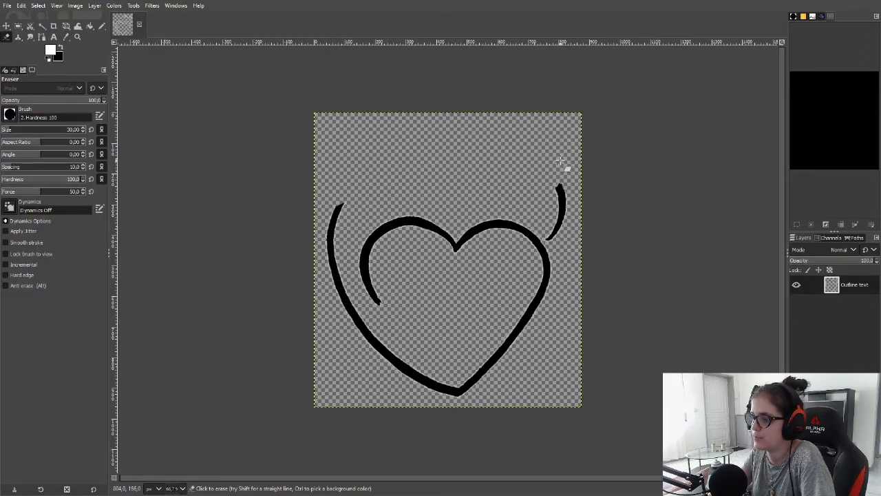
click(344, 203)
drag(566, 189, 560, 189)
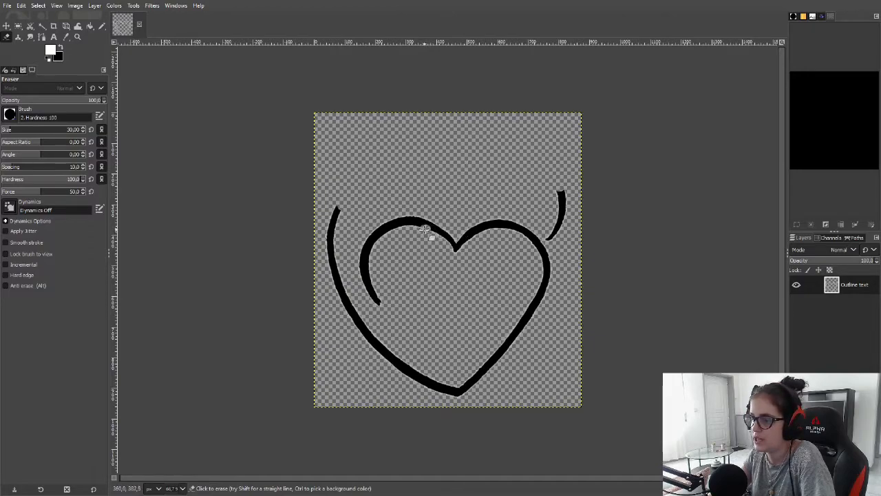
mouse_move(422, 221)
mouse_down()
mouse_move(457, 250)
mouse_move(475, 224)
mouse_move(487, 233)
mouse_move(406, 227)
mouse_move(415, 212)
mouse_move(397, 207)
mouse_move(394, 223)
mouse_move(481, 229)
mouse_move(507, 229)
mouse_up()
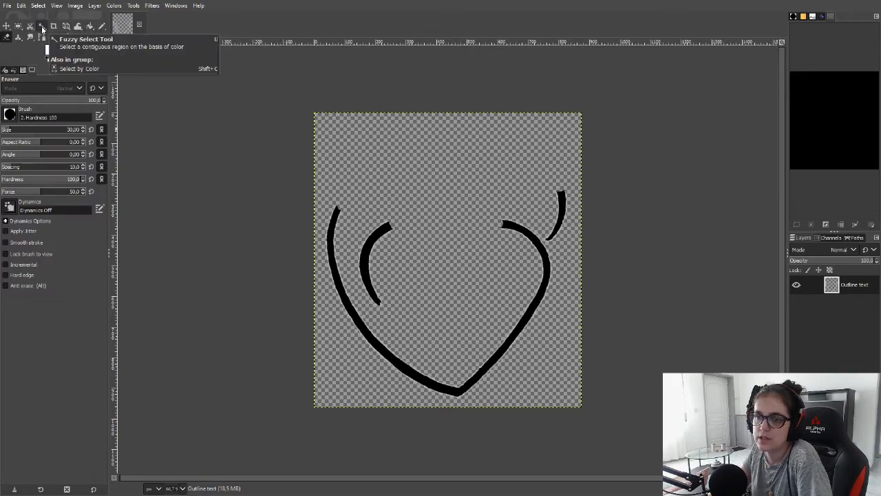
click(41, 38)
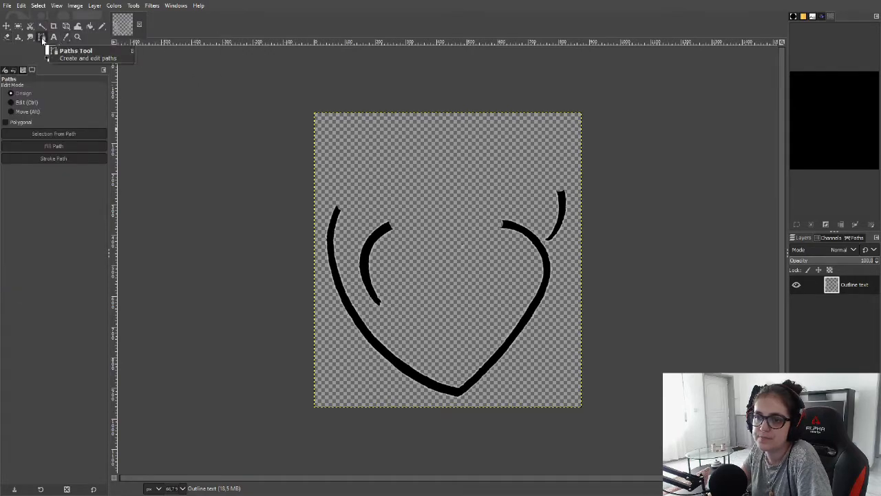
click(29, 26)
click(19, 37)
click(42, 27)
click(52, 28)
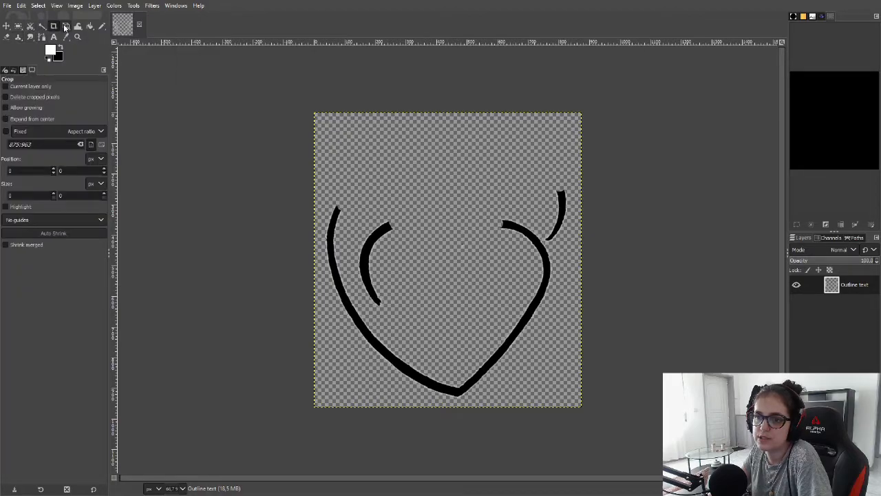
click(78, 26)
click(89, 27)
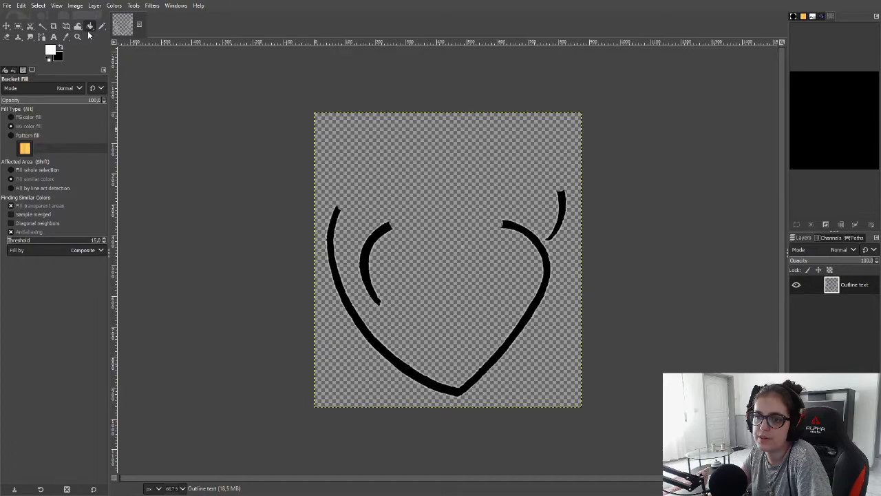
Try a white Pencil stroke on the heart's lower left side and undo it
click(101, 27)
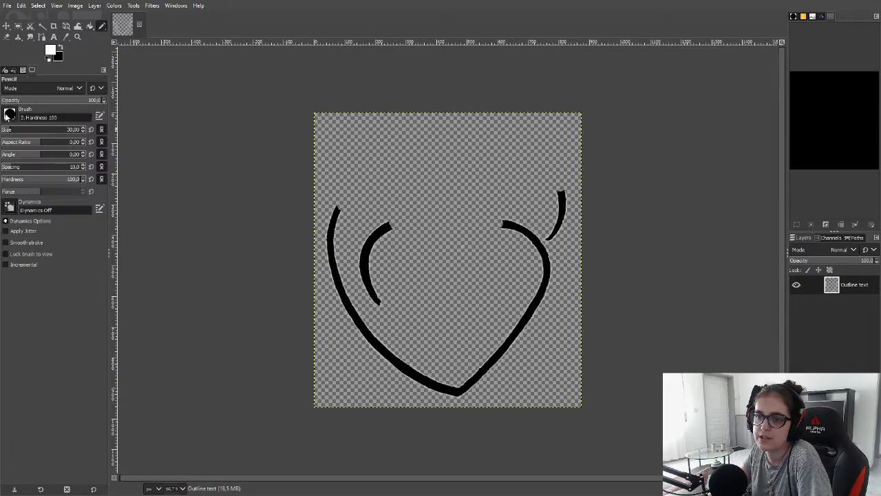
drag(361, 335, 369, 343)
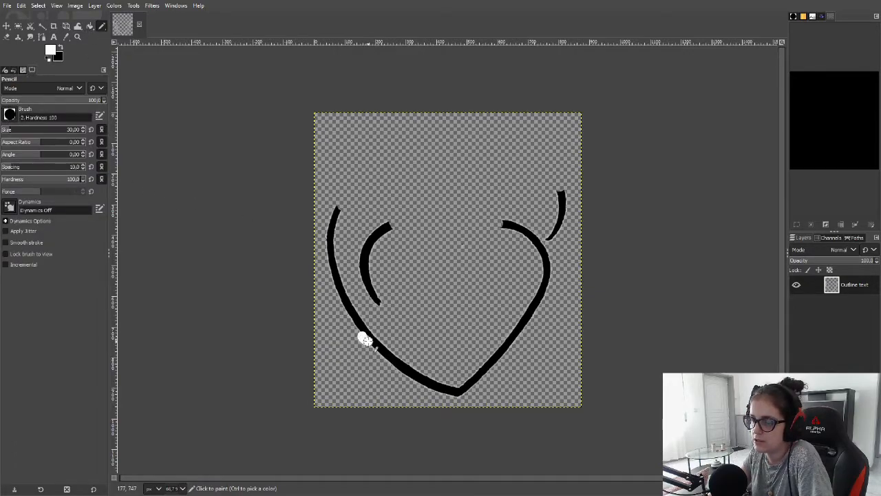
key(ctrl+z)
click(58, 57)
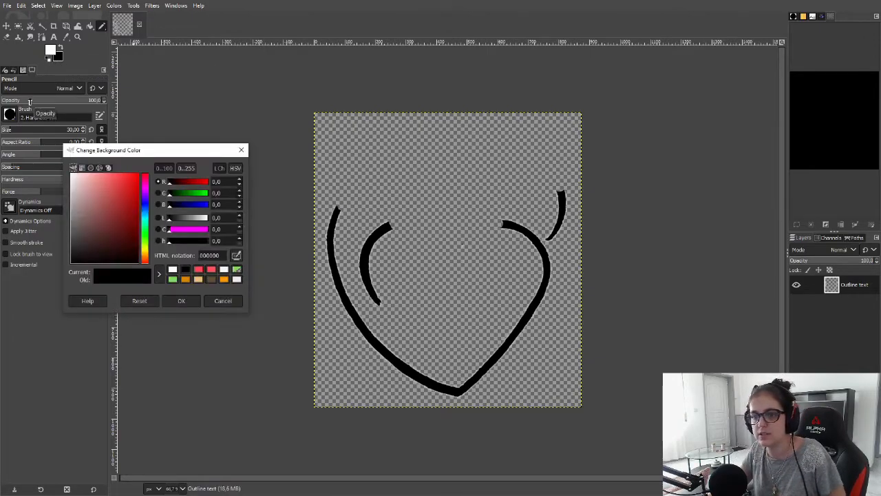
click(226, 301)
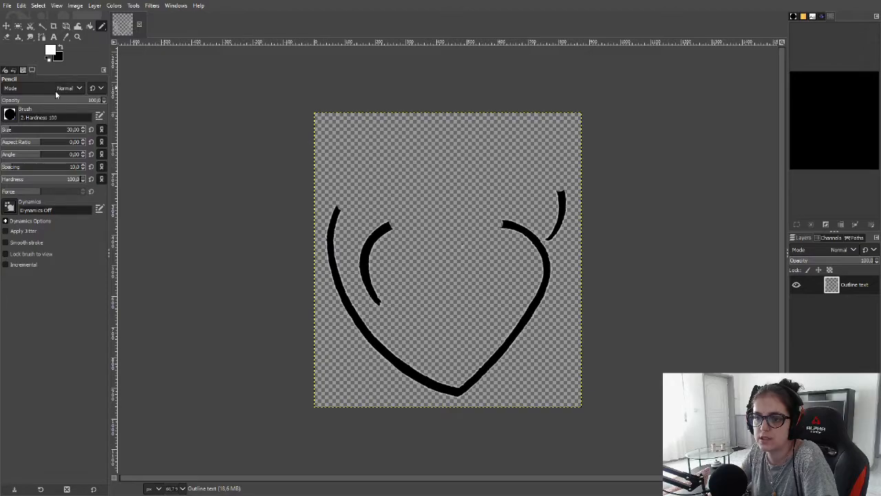
Set the foreground colour to black
click(50, 49)
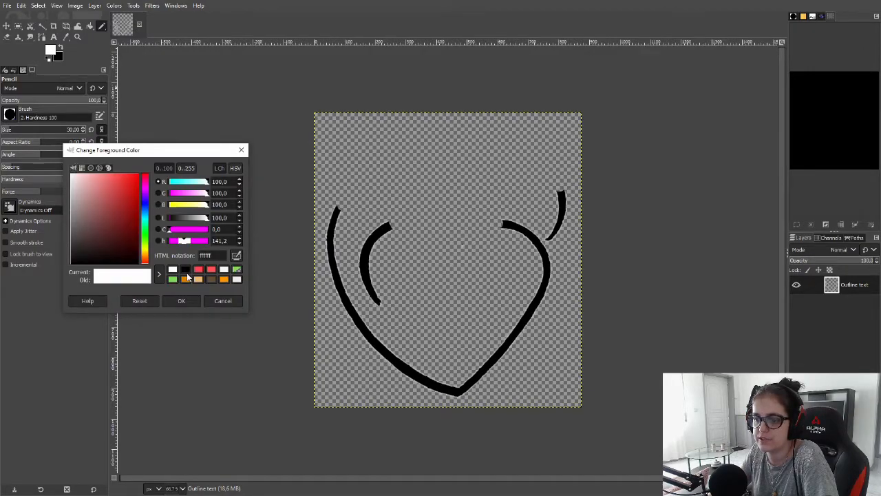
click(186, 273)
click(187, 301)
Thicken the heart's lower curve and both sides with black Pencil strokes
mouse_move(377, 353)
mouse_down()
mouse_move(421, 387)
mouse_move(471, 403)
mouse_move(467, 395)
mouse_move(498, 364)
mouse_move(476, 377)
mouse_move(499, 360)
mouse_up()
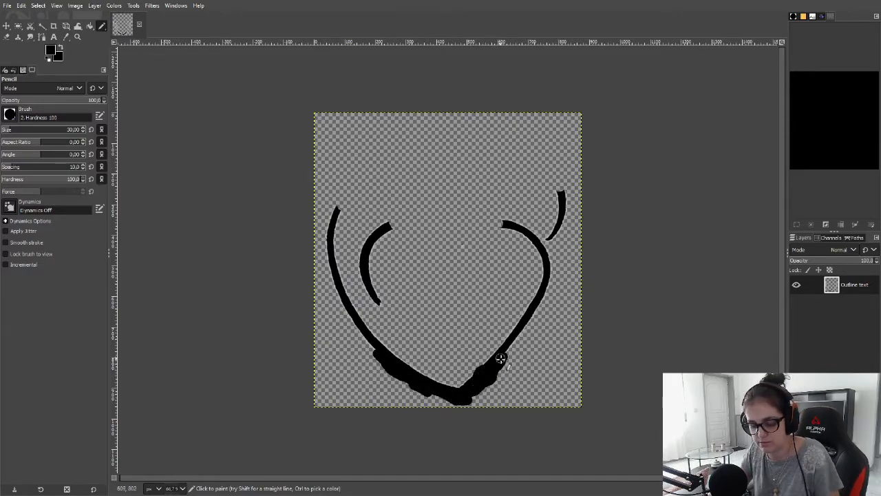
key(ctrl+z)
mouse_move(374, 350)
mouse_down()
mouse_move(404, 376)
mouse_move(459, 398)
mouse_move(516, 349)
mouse_move(524, 331)
mouse_move(494, 366)
mouse_move(550, 295)
mouse_move(553, 285)
mouse_move(542, 305)
mouse_move(554, 262)
mouse_move(554, 285)
mouse_move(552, 265)
mouse_move(552, 276)
mouse_move(374, 352)
mouse_move(350, 326)
mouse_move(374, 358)
mouse_move(342, 303)
mouse_move(369, 352)
mouse_move(399, 374)
mouse_move(333, 285)
mouse_up()
mouse_move(404, 374)
mouse_down()
mouse_move(467, 402)
mouse_move(388, 383)
mouse_up()
drag(562, 269, 551, 251)
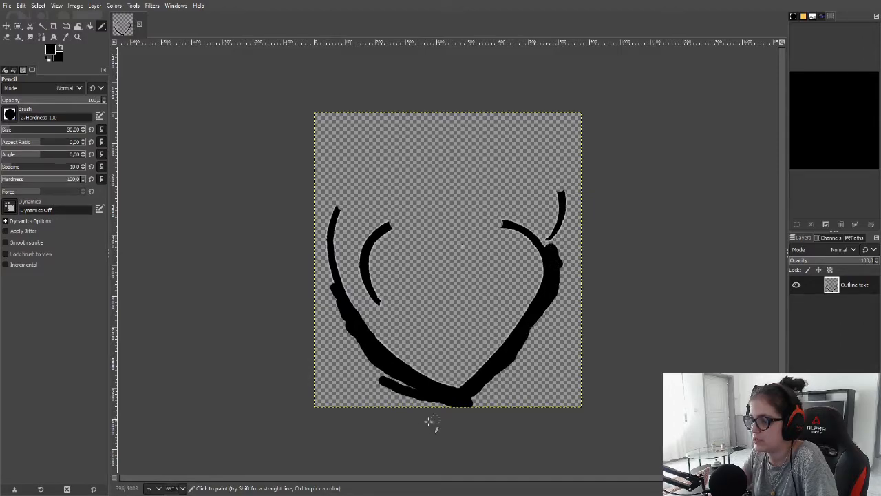
mouse_move(399, 378)
mouse_down()
mouse_move(366, 360)
mouse_move(383, 378)
mouse_move(387, 365)
mouse_up()
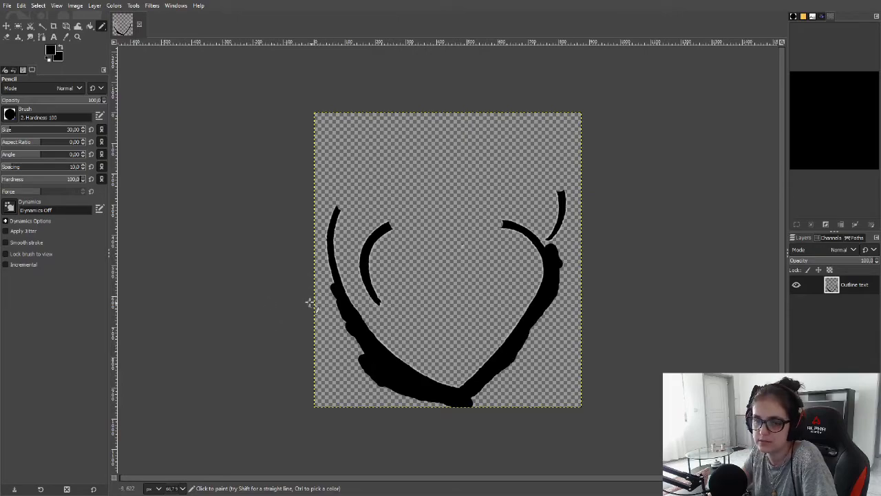
mouse_move(332, 285)
mouse_down()
mouse_move(323, 220)
mouse_move(327, 229)
mouse_up()
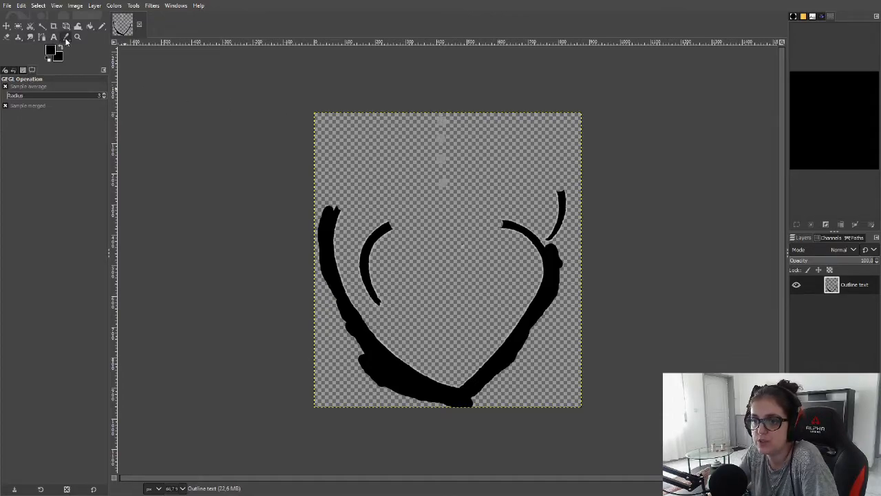
Set the Pencil opacity to 100 and stamp a trail of dots down the canvas centre into the heart
click(103, 27)
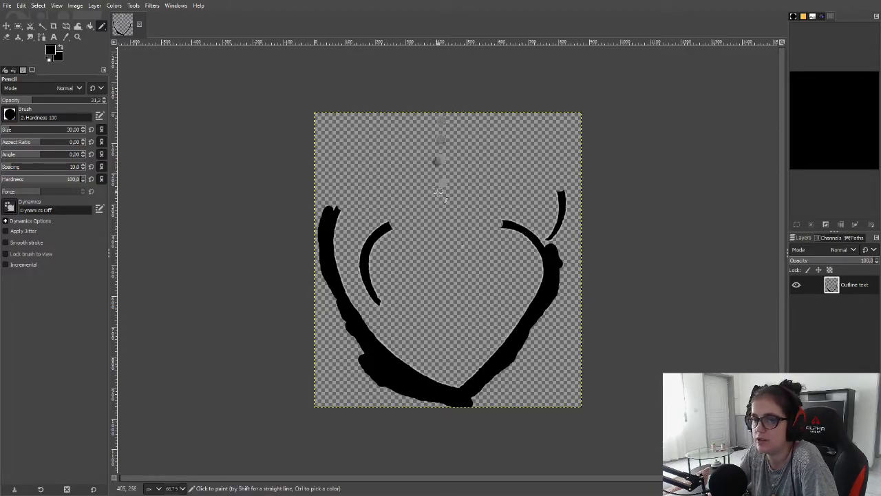
drag(32, 102, 103, 104)
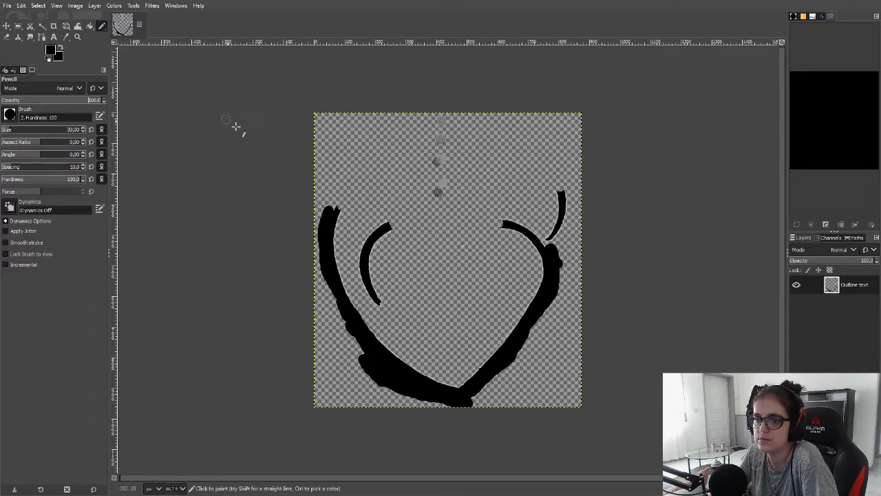
click(440, 138)
click(439, 174)
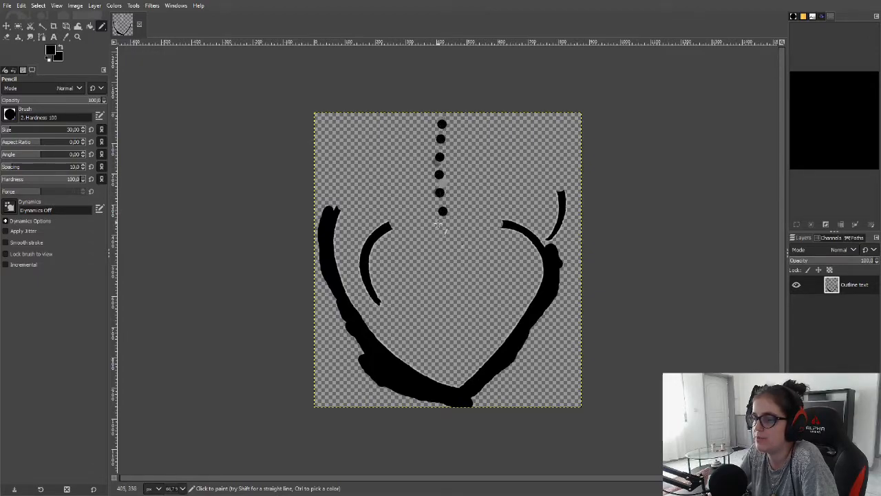
click(437, 226)
click(428, 283)
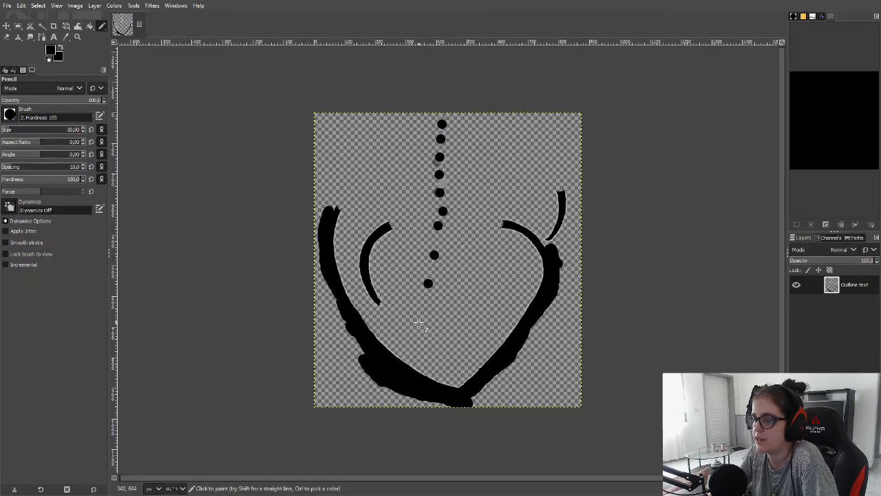
click(418, 320)
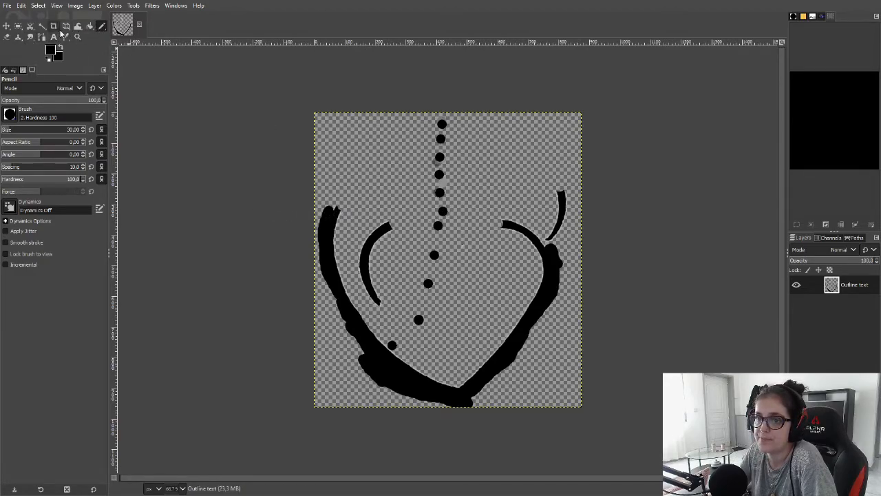
Erase the inner left arc and the top of the right inner curve with the Eraser
click(7, 37)
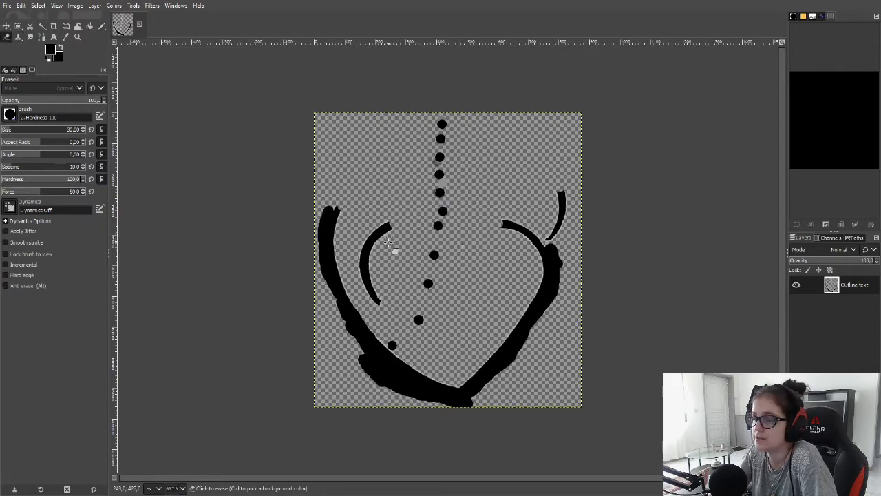
mouse_move(389, 229)
mouse_down()
mouse_move(377, 237)
mouse_move(373, 285)
mouse_move(382, 307)
mouse_move(360, 255)
mouse_move(365, 250)
mouse_move(379, 299)
mouse_move(356, 265)
mouse_up()
mouse_move(508, 220)
mouse_down()
mouse_move(535, 242)
mouse_move(491, 228)
mouse_up()
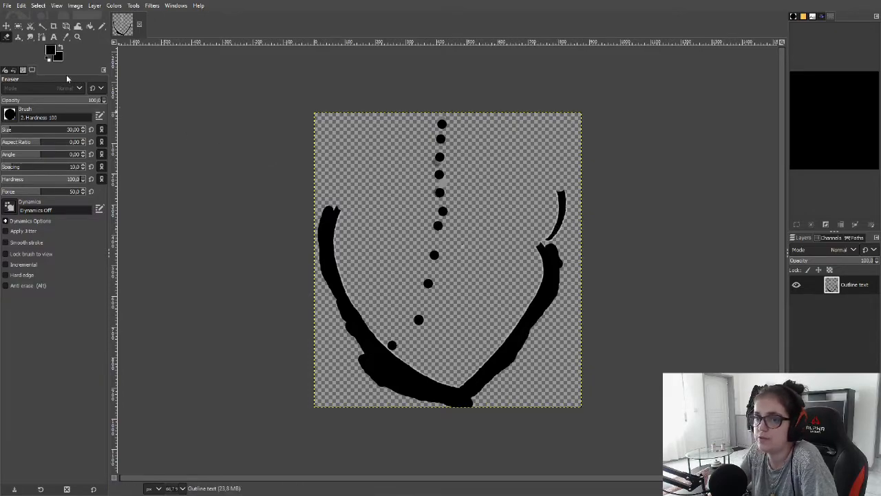
Extend both outer sides of the heart upward with Pencil strokes
click(102, 26)
mouse_move(553, 241)
mouse_down()
mouse_move(547, 247)
mouse_move(564, 187)
mouse_move(556, 203)
mouse_up()
drag(333, 208, 348, 193)
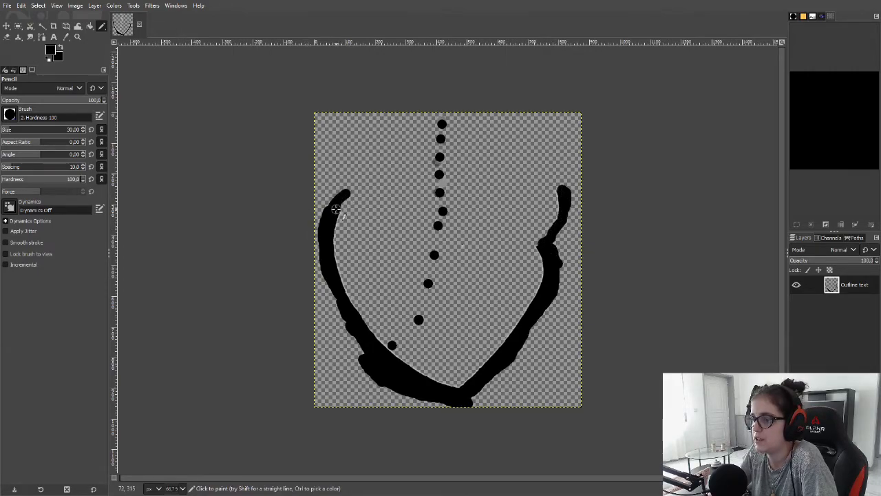
Stamp a second trail of Pencil dots down the heart's right interior
click(455, 231)
click(469, 275)
click(479, 311)
click(473, 342)
click(437, 354)
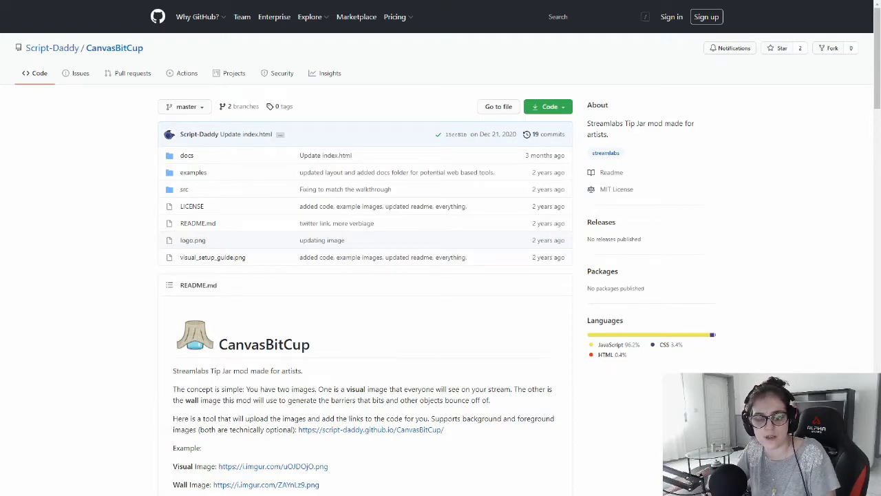
In the browser, read through the CanvasBitCup README's guidelines and setup instructions
scroll(272, 284, down, 2)
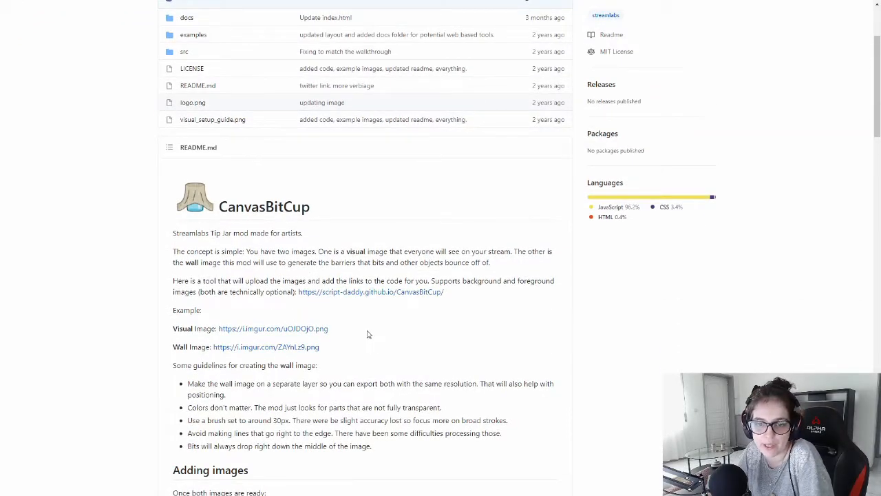
scroll(342, 278, down, 3)
scroll(366, 295, up, 2)
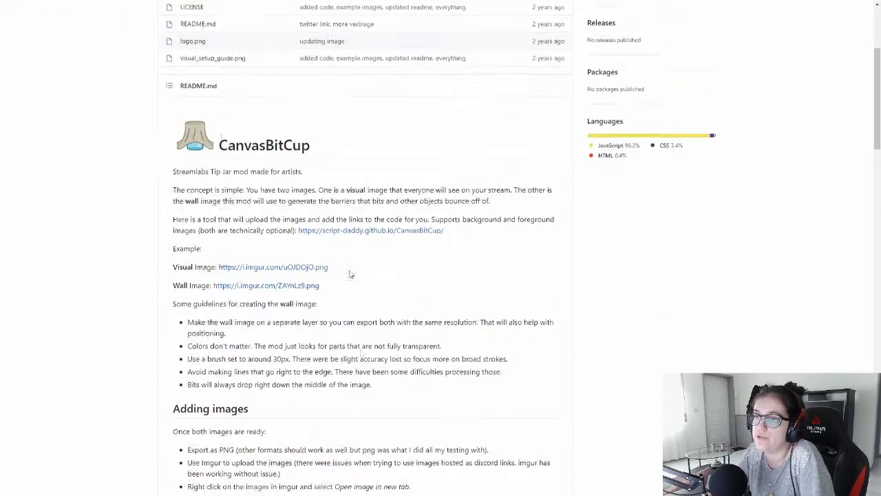
drag(229, 172, 338, 172)
click(339, 177)
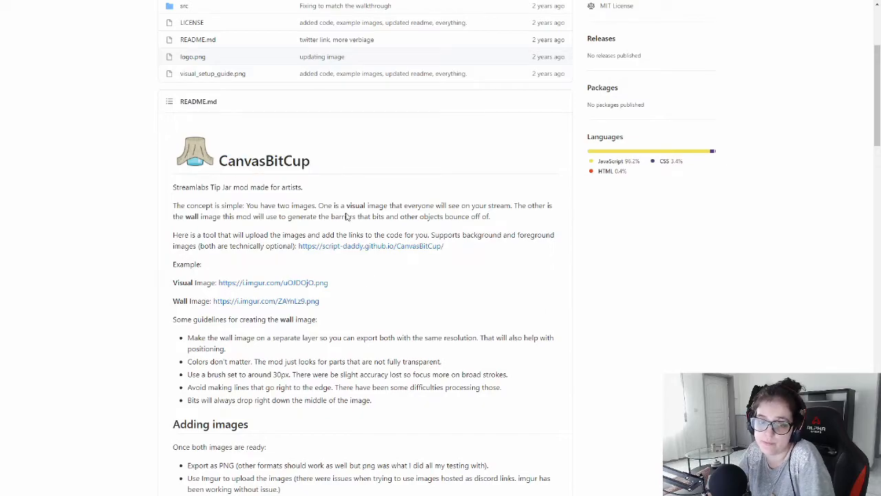
scroll(371, 311, up, 1)
scroll(236, 272, down, 3)
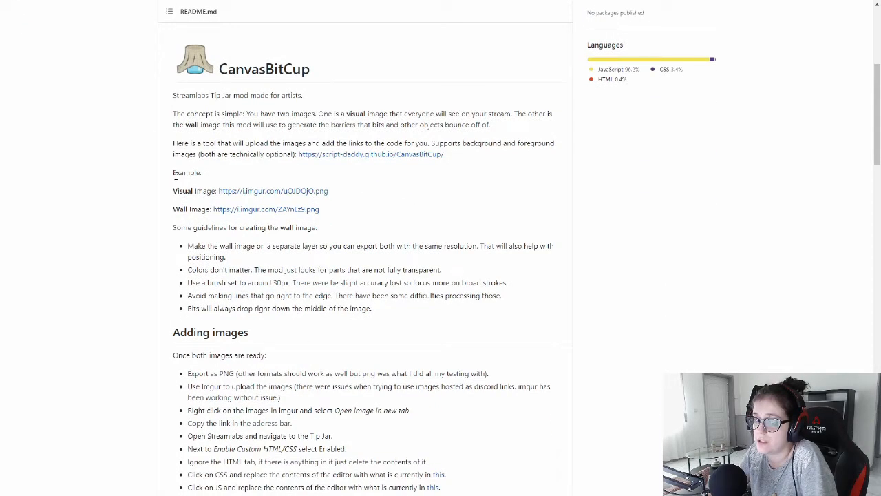
scroll(313, 258, down, 2)
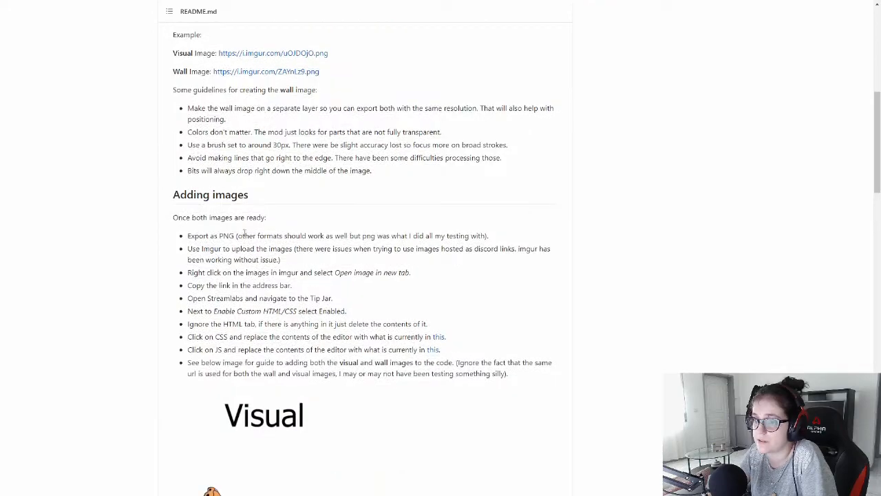
scroll(335, 270, down, 3)
scroll(289, 248, up, 4)
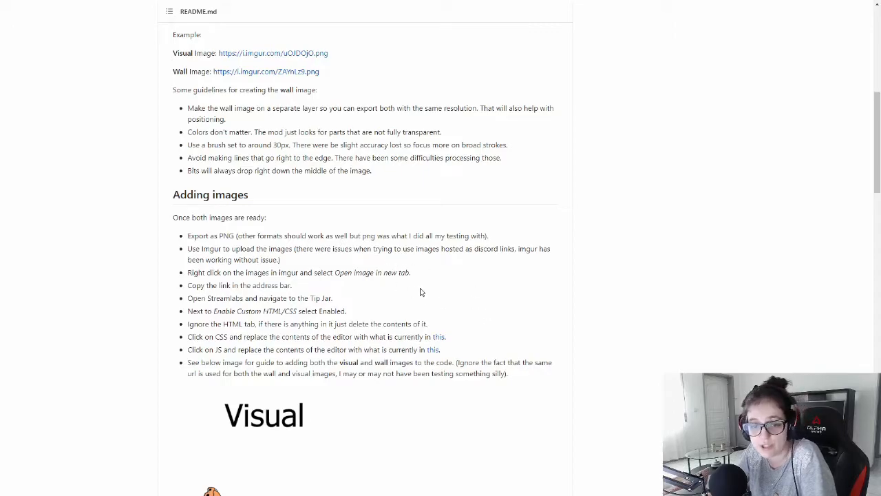
scroll(365, 263, down, 4)
scroll(330, 224, down, 4)
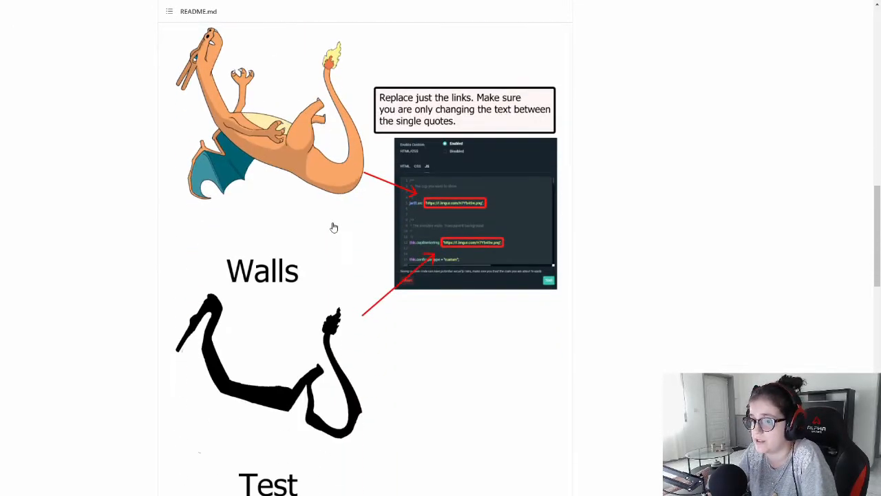
scroll(334, 230, up, 6)
scroll(335, 235, down, 12)
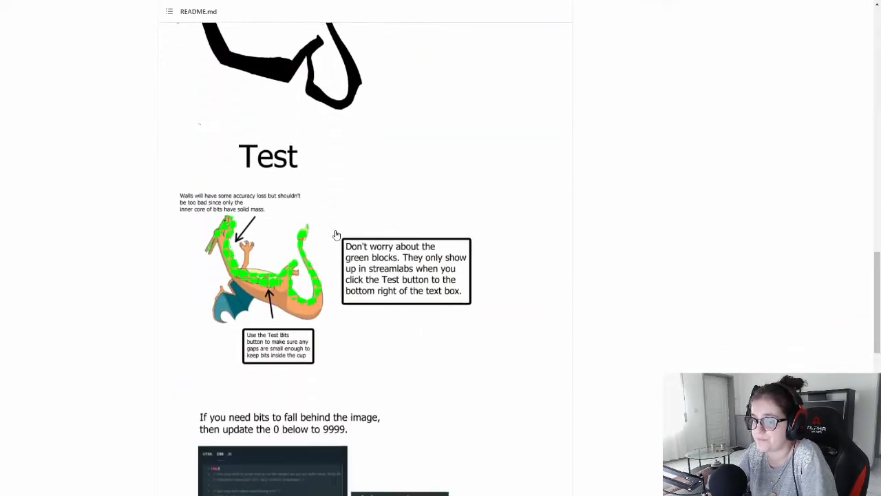
scroll(337, 235, down, 10)
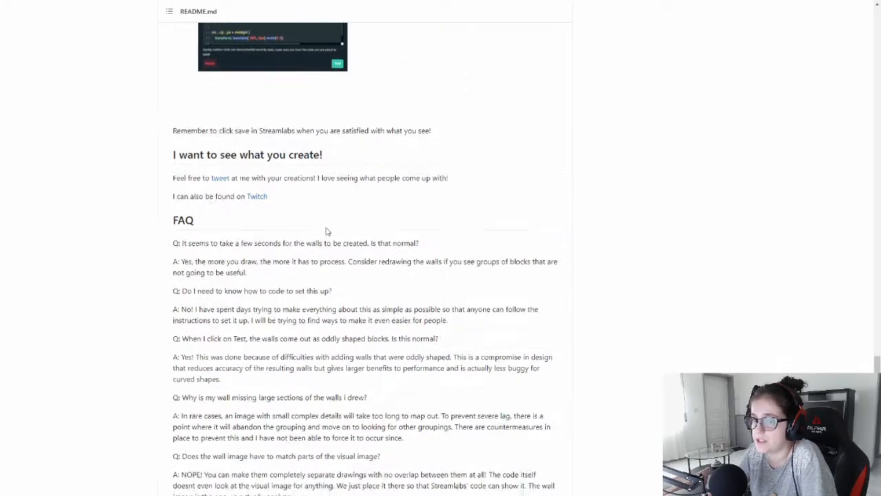
scroll(327, 230, up, 20)
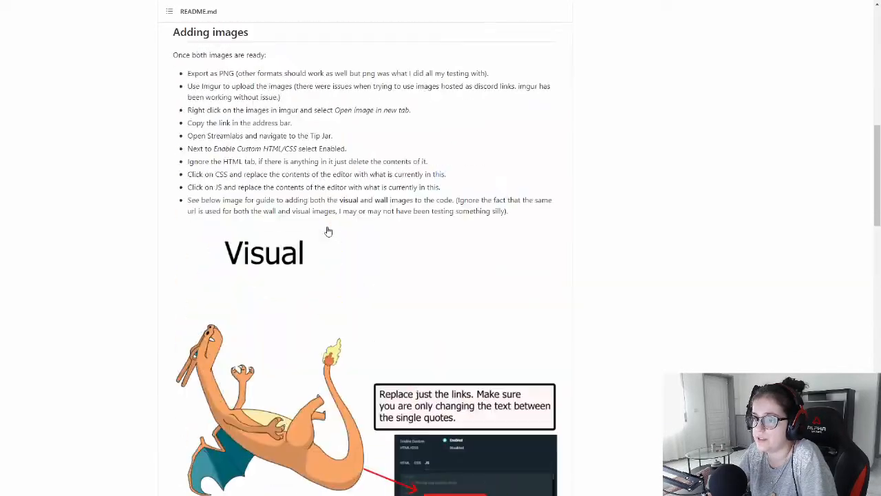
scroll(328, 230, up, 1)
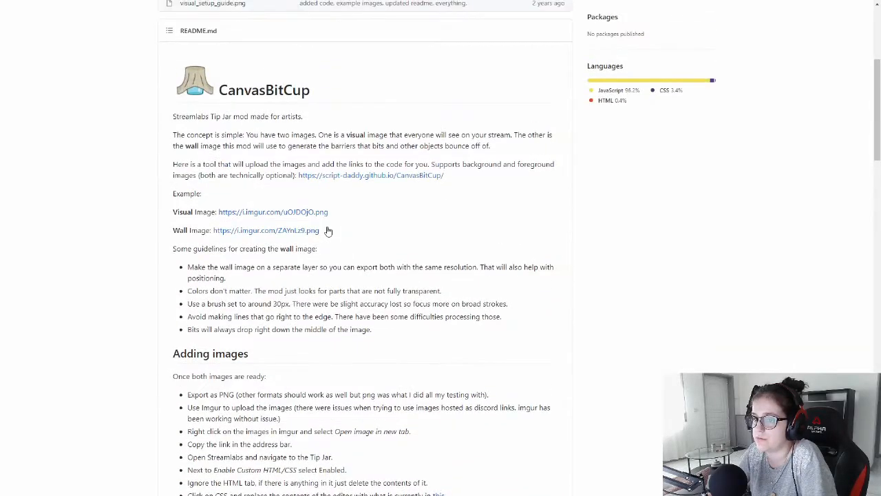
Open the CanvasBitCup upload tool and load the cat-heart outline as the Foreground Image
click(329, 175)
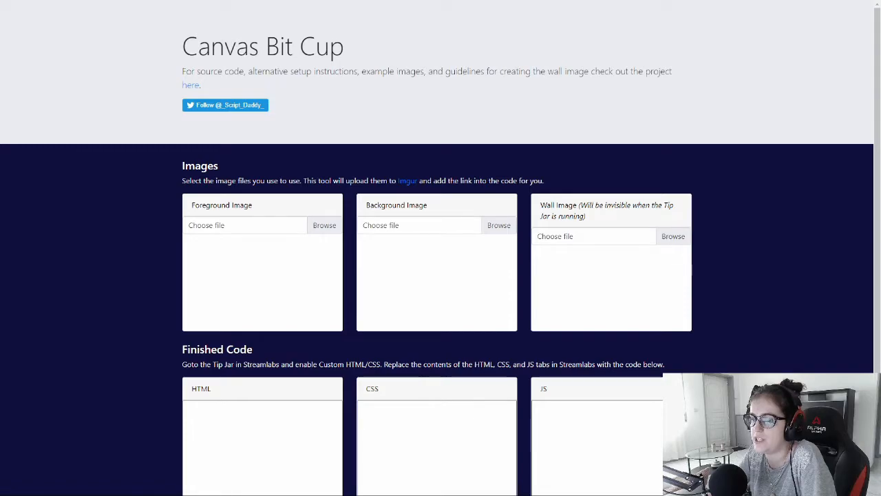
click(278, 229)
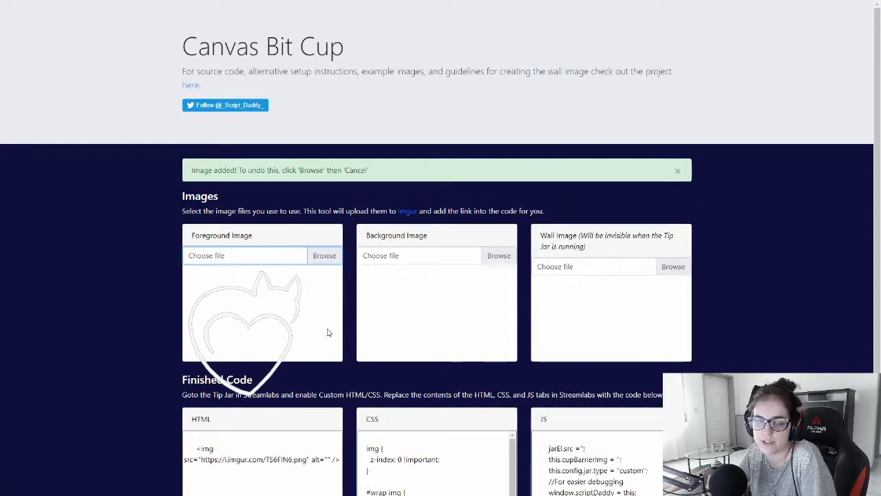
Load the black heart outline as the Wall Image and select the image link in the generated HTML code
click(670, 270)
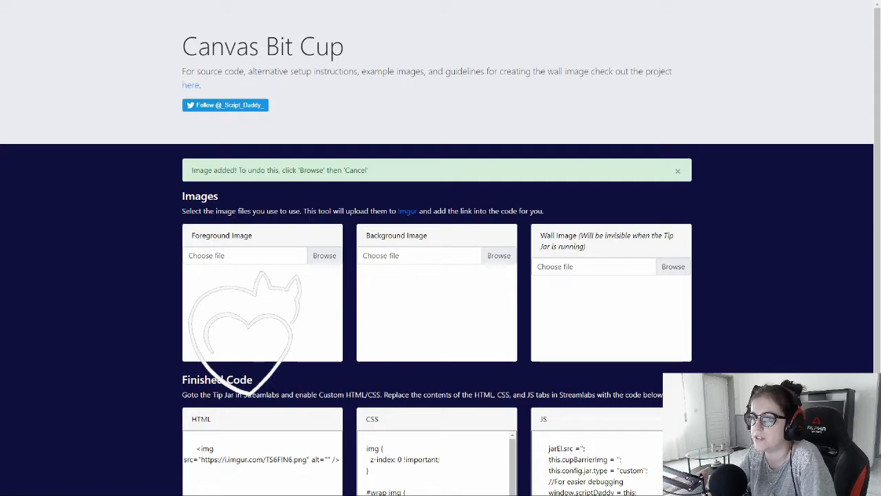
double_click(627, 299)
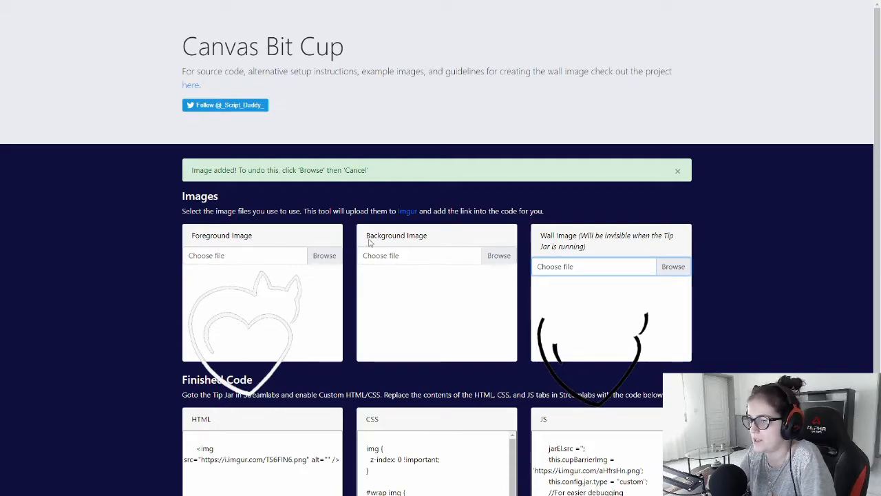
scroll(358, 305, down, 1)
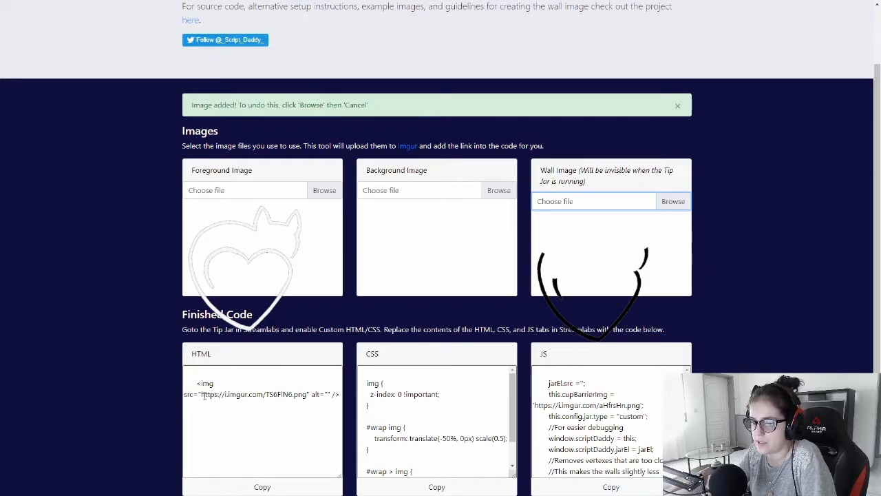
drag(201, 393, 306, 397)
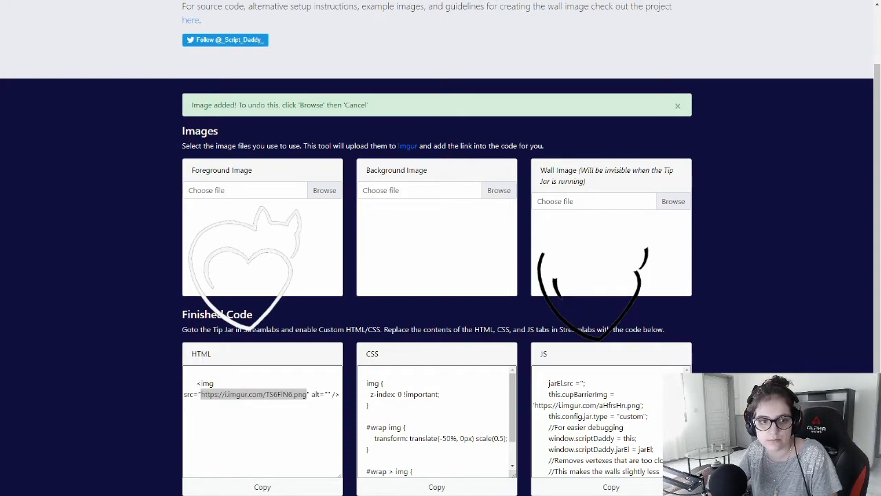
Paste the foreground image link into a text document and label it "front"
key(alt+Tab)
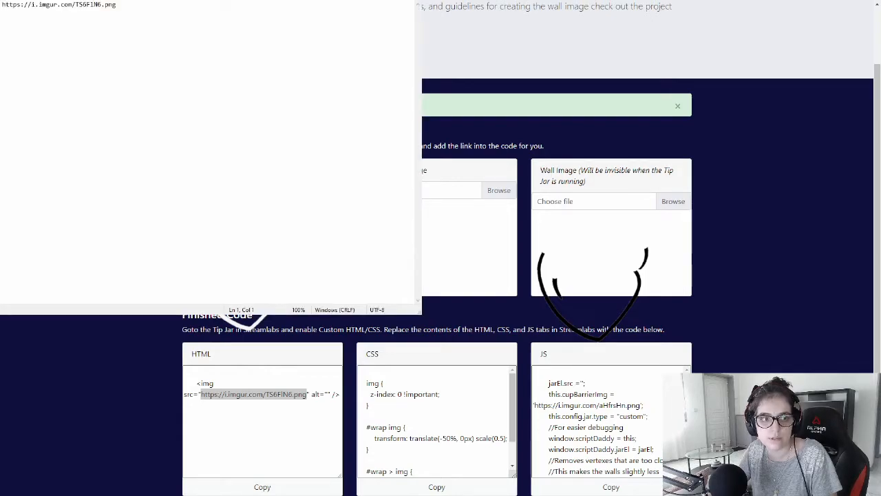
text(- front)
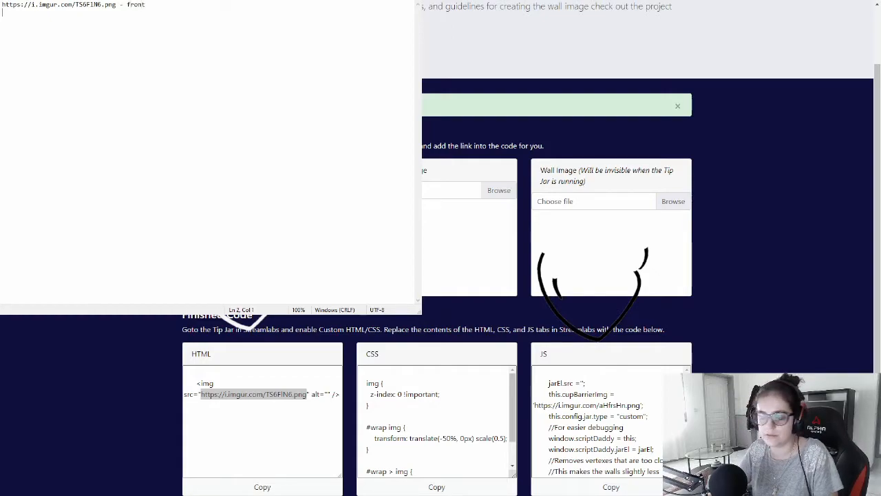
Copy the wall image link from the generated JS code into the text document on a new line labelled "wall"
click(822, 172)
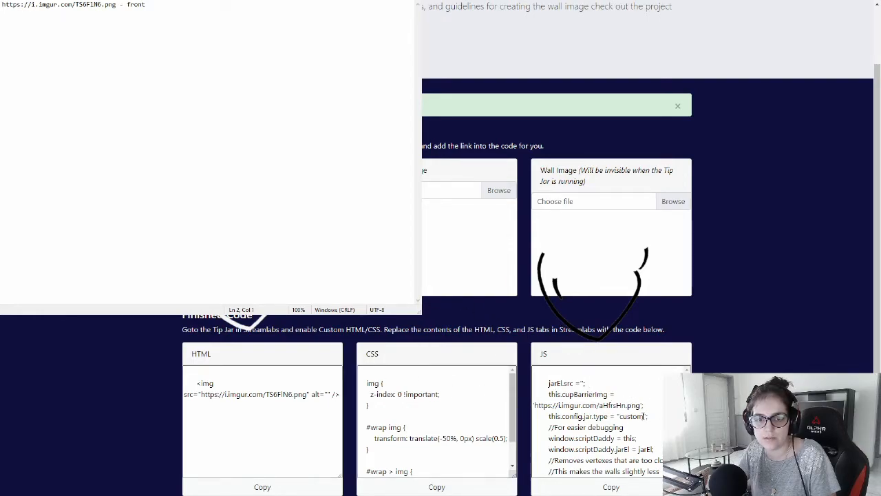
drag(535, 406, 645, 404)
key(ctrl+c)
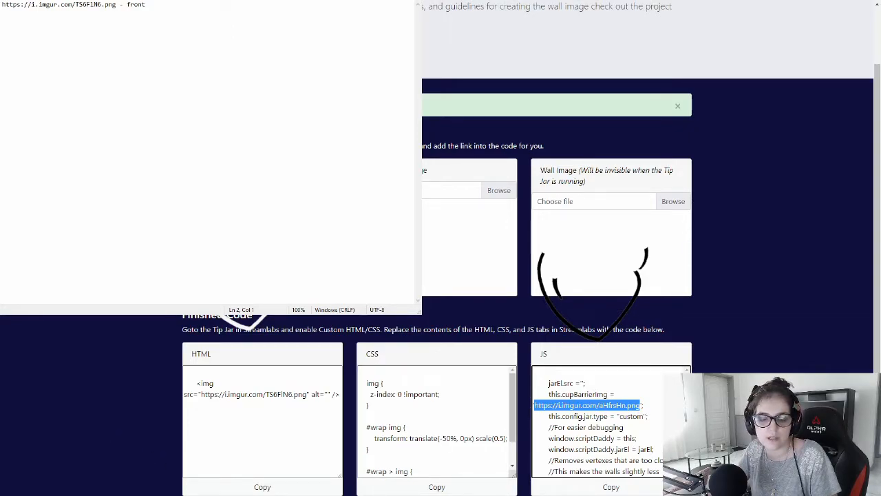
key(alt+Tab)
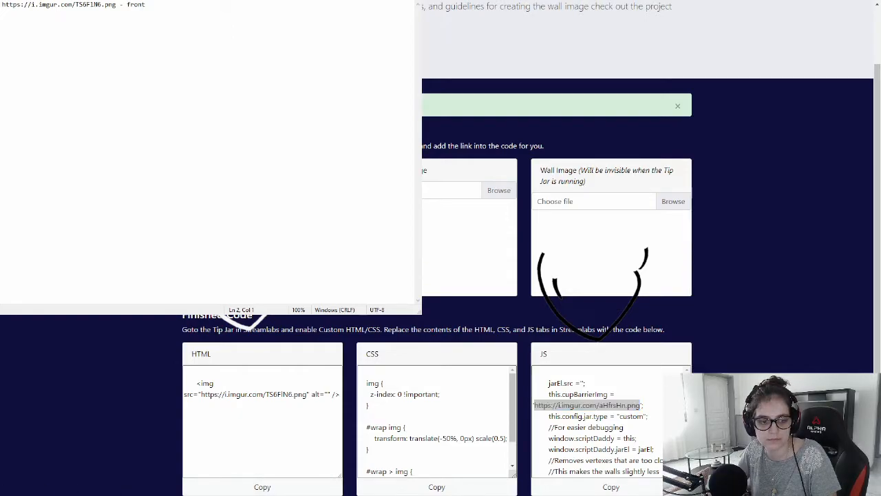
key(ctrl+v)
text(wall)
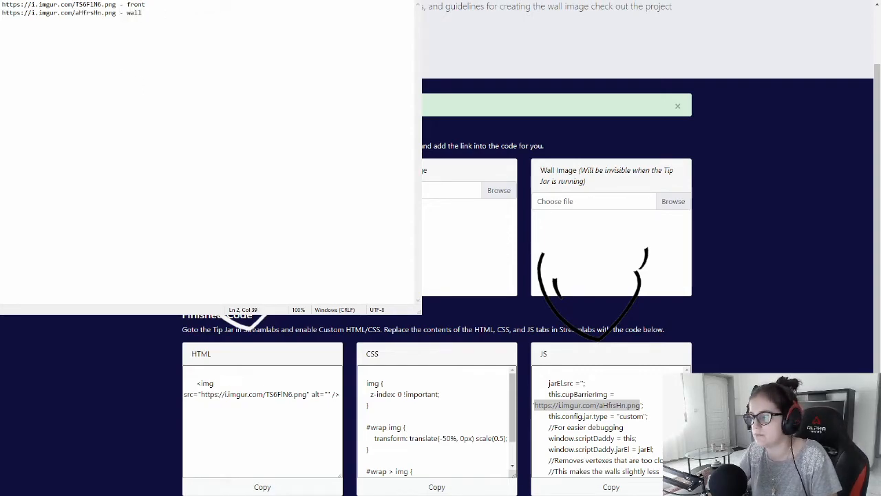
Move the text document aside and open the Streamlabs Jar widget settings, viewing its custom HTML editor
drag(418, 311, 174, 47)
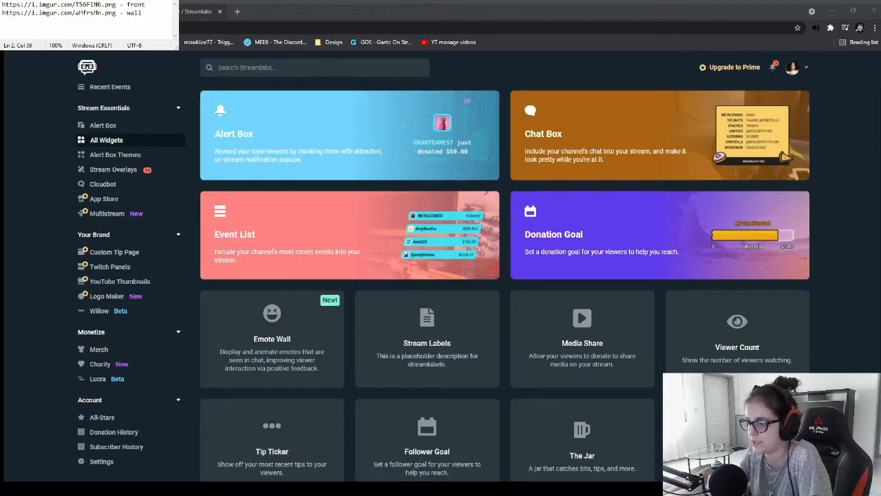
click(559, 436)
scroll(375, 214, down, 5)
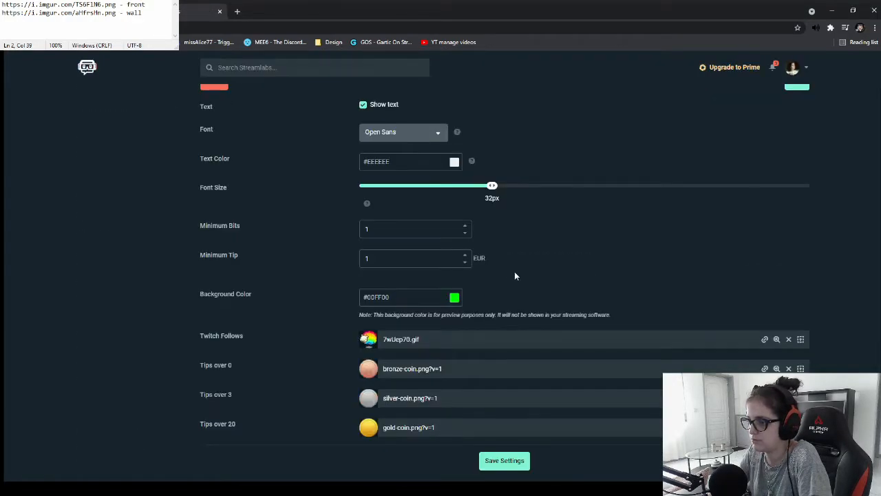
scroll(482, 241, up, 2)
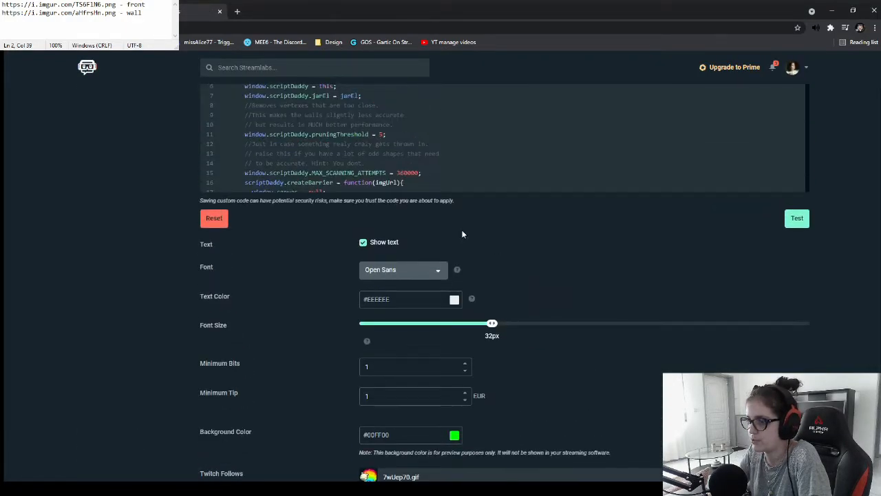
scroll(491, 258, up, 2)
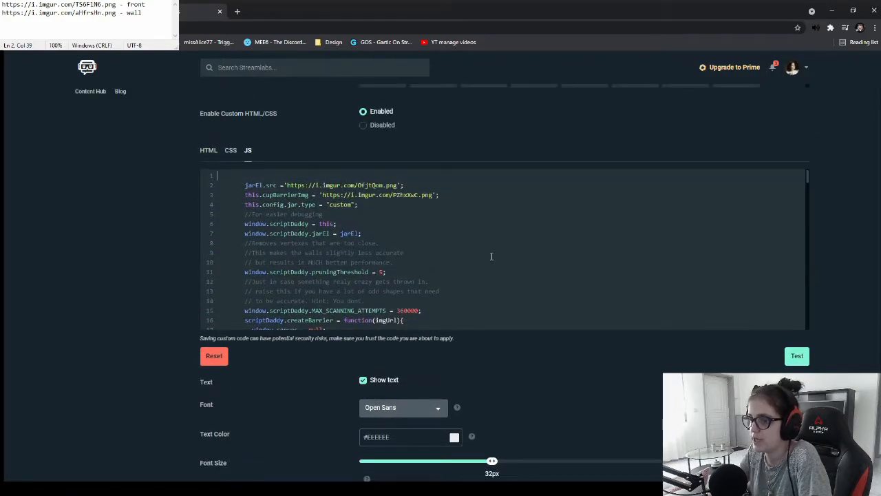
scroll(492, 256, up, 1)
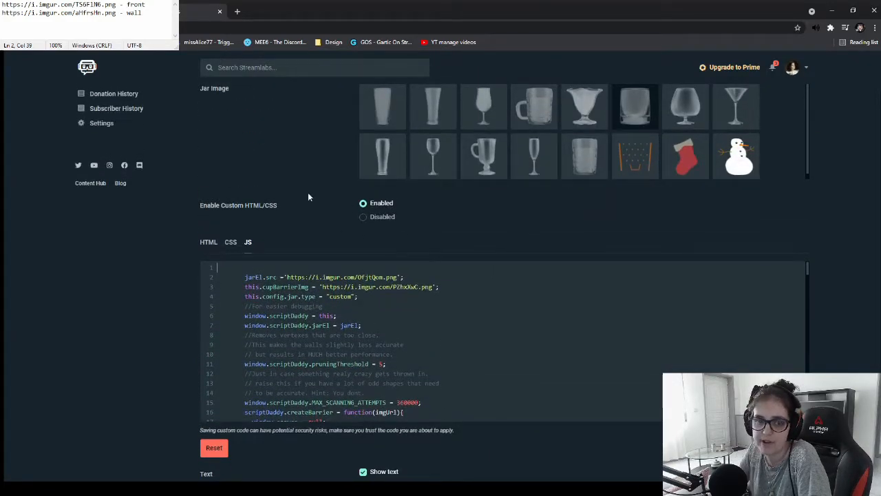
scroll(441, 275, up, 1)
scroll(525, 273, up, 1)
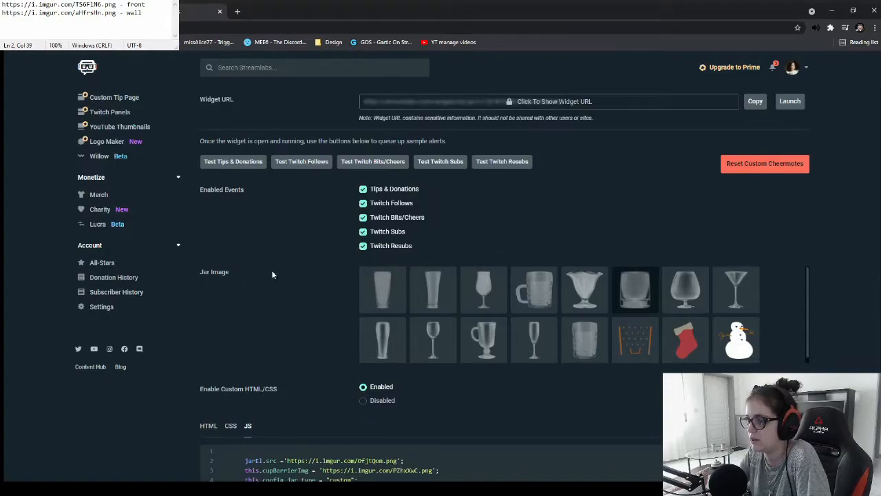
scroll(281, 262, down, 2)
click(207, 246)
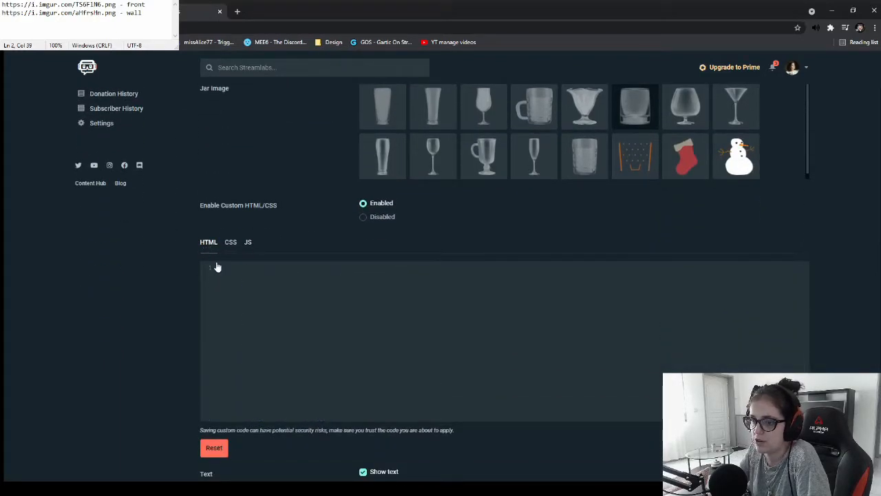
Inspect the Enable Custom HTML/CSS option and the current CSS editor contents
scroll(260, 255, up, 1)
scroll(333, 244, up, 3)
scroll(246, 289, down, 3)
mouse_move(201, 206)
mouse_down()
mouse_move(275, 205)
mouse_move(210, 206)
mouse_up()
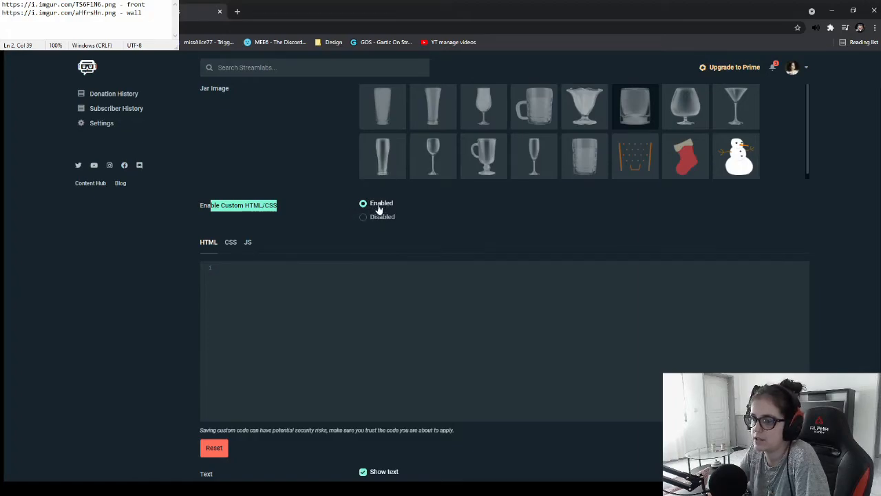
double_click(231, 207)
click(287, 210)
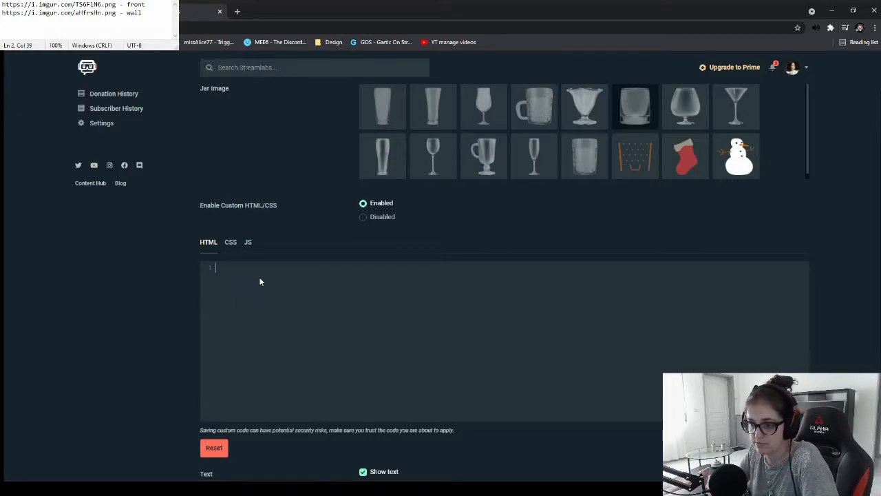
click(229, 243)
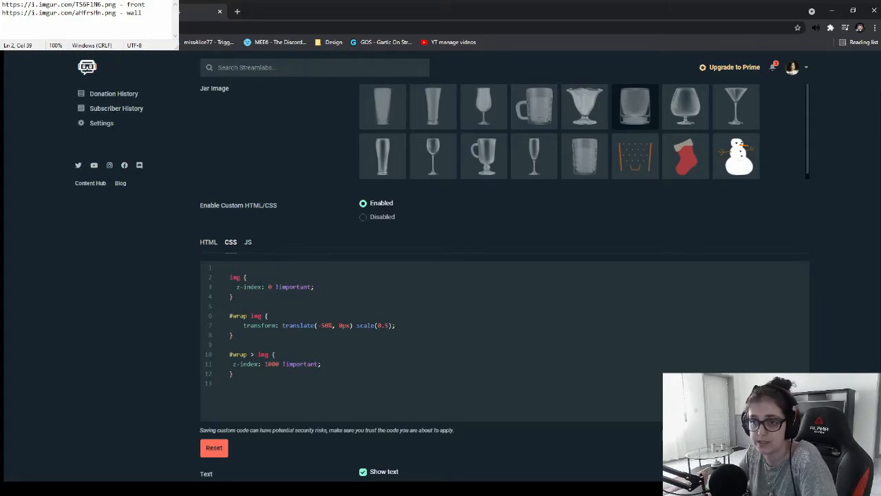
Open the CanvasBitCup CSS source from the README and paste its contents over the Jar's CSS editor code
click(64, 12)
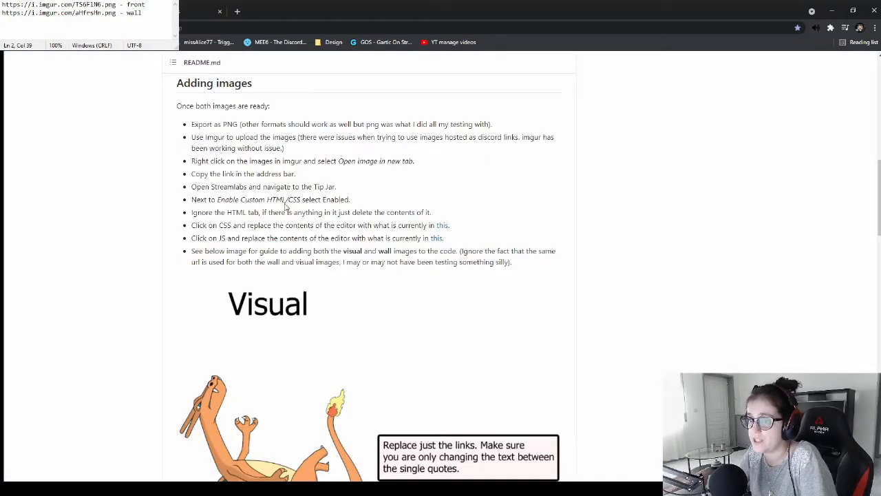
drag(193, 212, 469, 244)
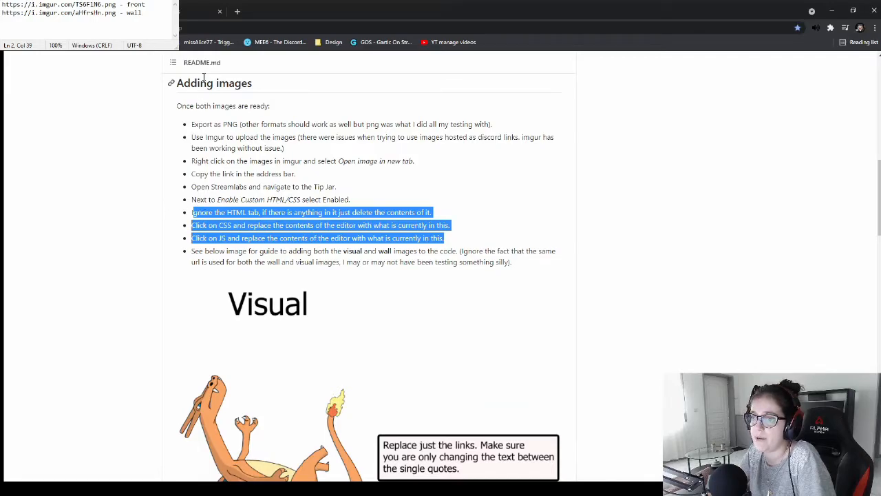
drag(192, 213, 482, 231)
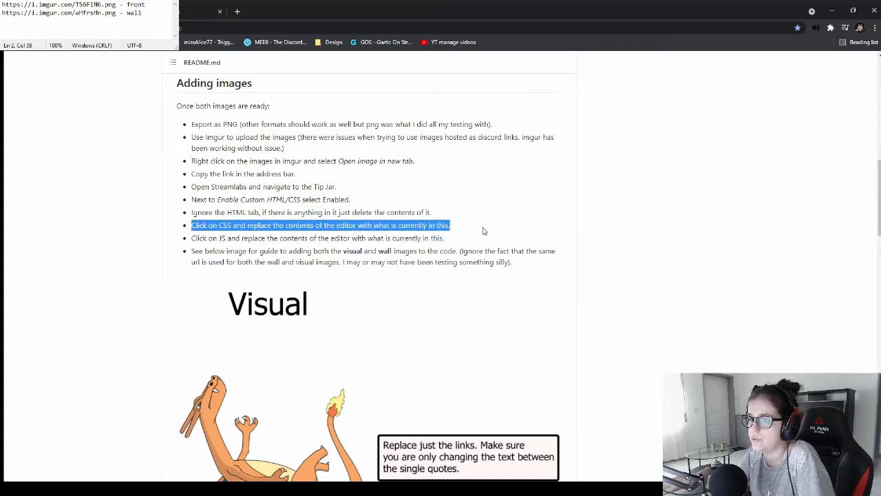
click(447, 232)
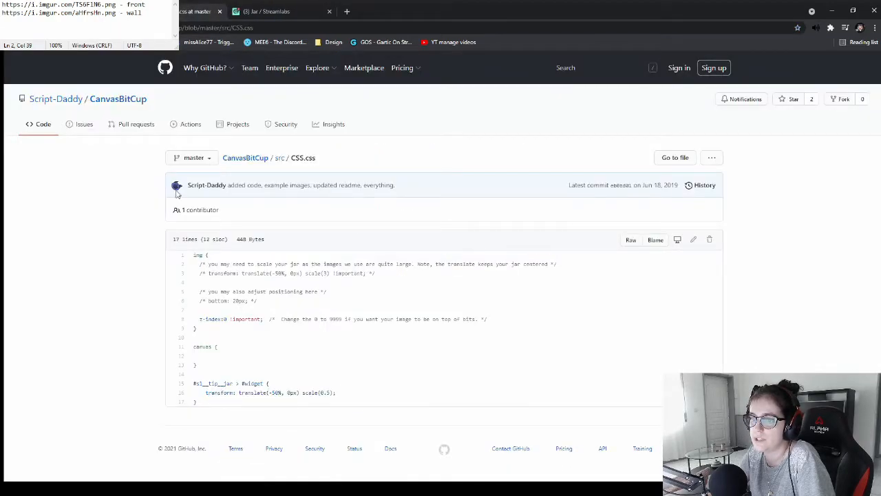
drag(194, 258, 340, 407)
key(ctrl+c)
click(267, 16)
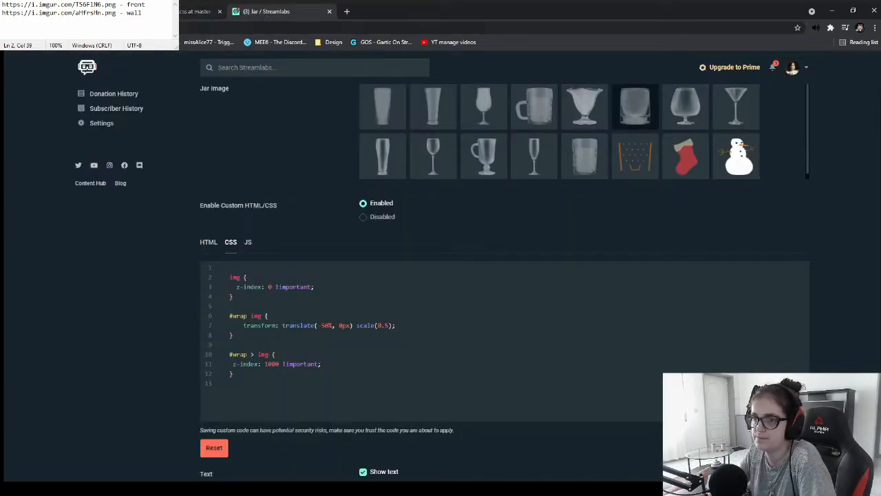
click(194, 11)
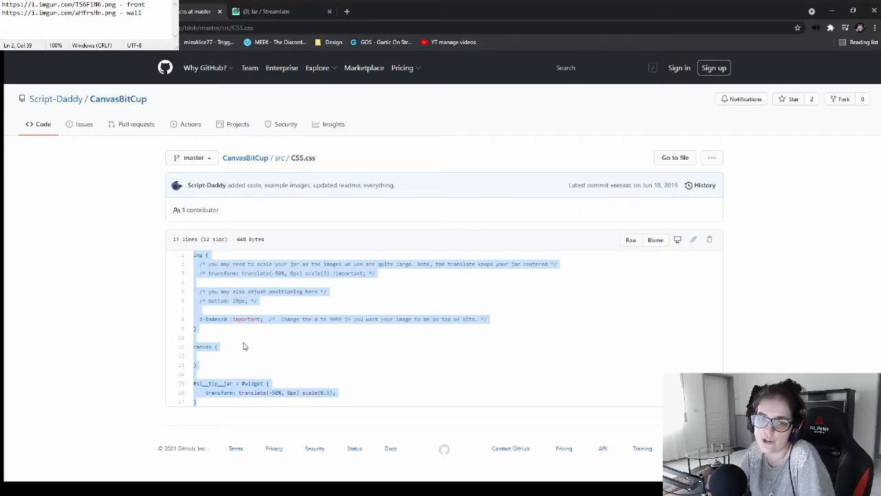
click(265, 11)
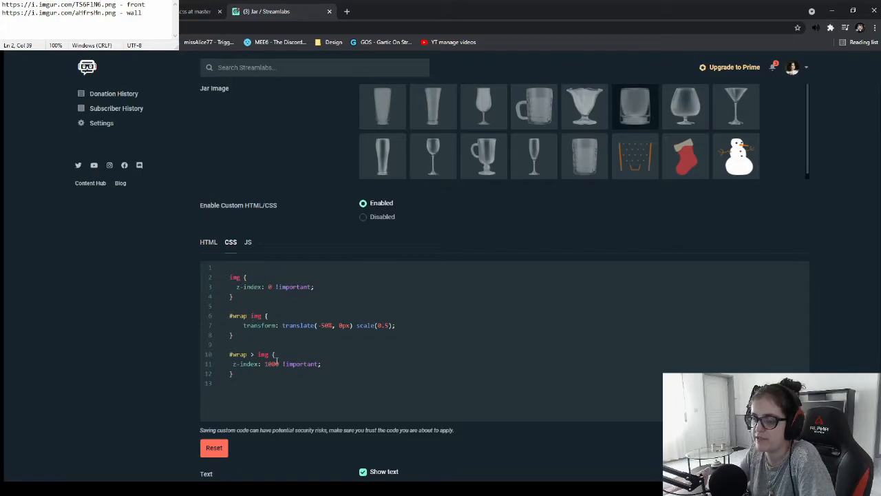
click(176, 11)
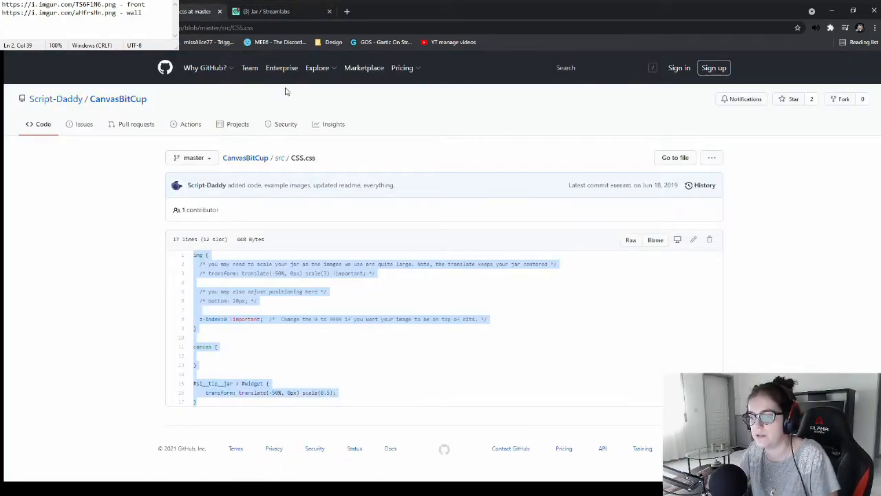
click(265, 11)
drag(235, 374, 216, 268)
key(ctrl+v)
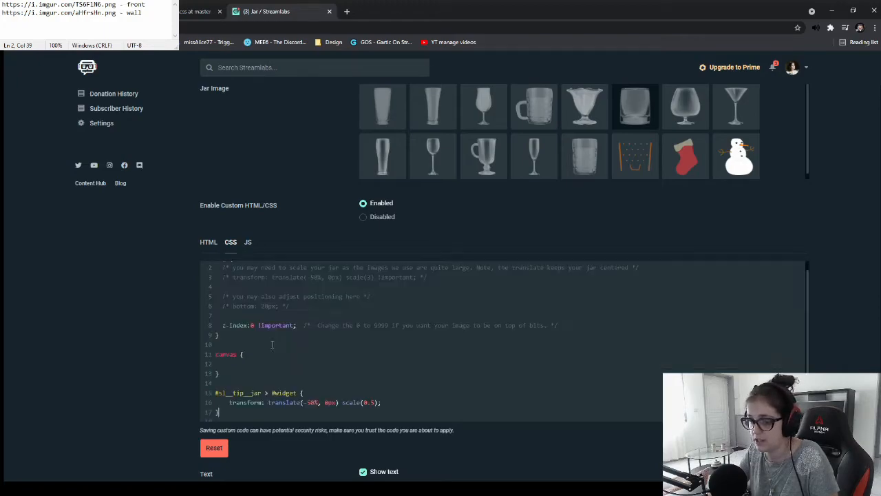
Switch to the Jar's JS editor and open the CanvasBitCup JavaScript.js source linked in the README
scroll(294, 353, up, 1)
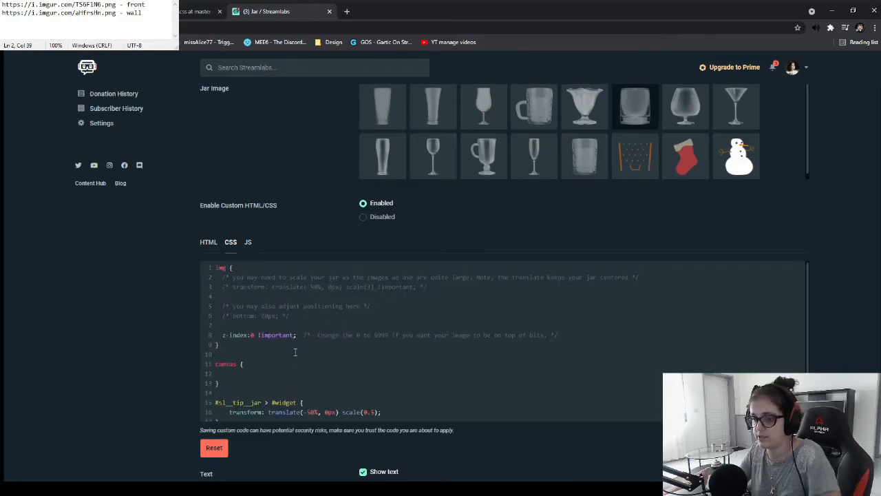
click(260, 278)
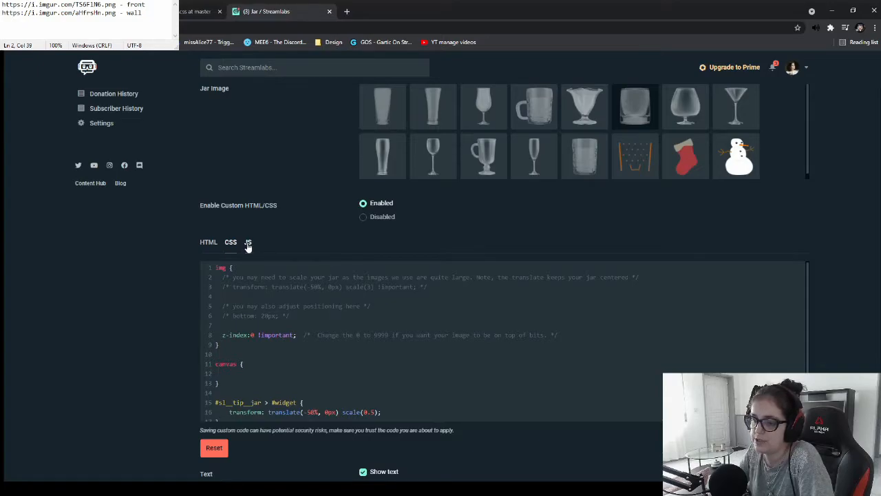
click(249, 247)
drag(244, 277, 316, 298)
click(346, 290)
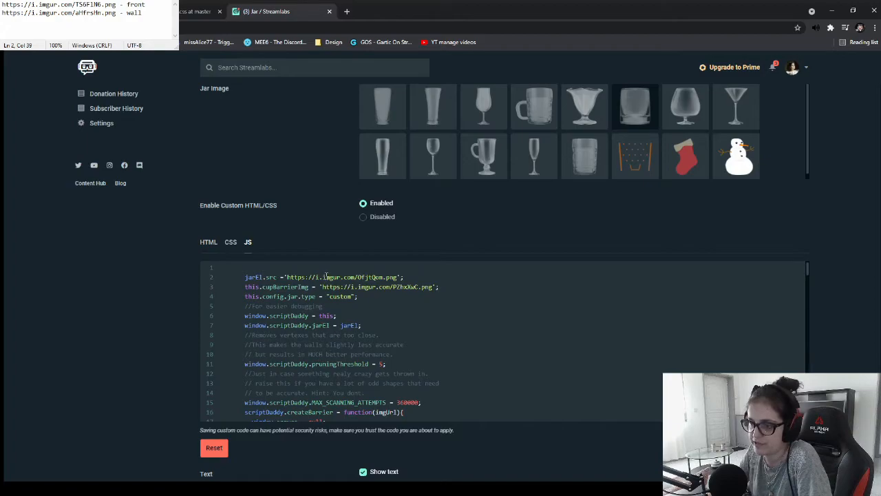
click(84, 12)
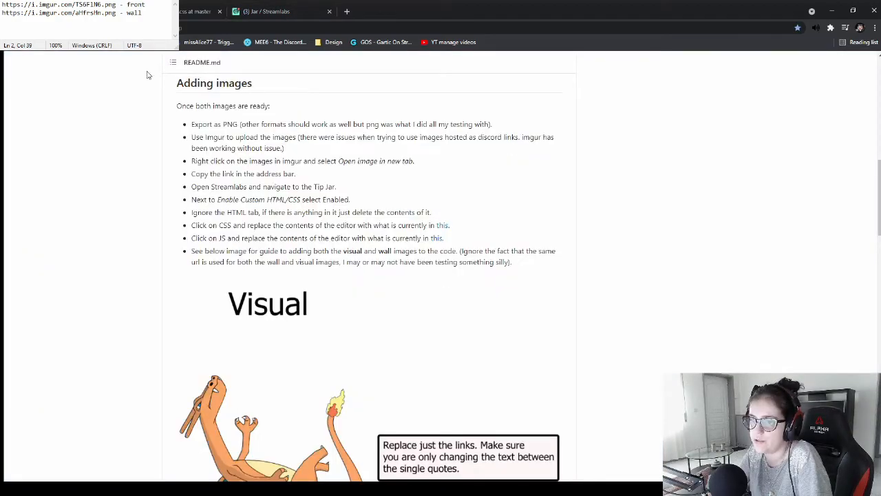
drag(194, 239, 391, 239)
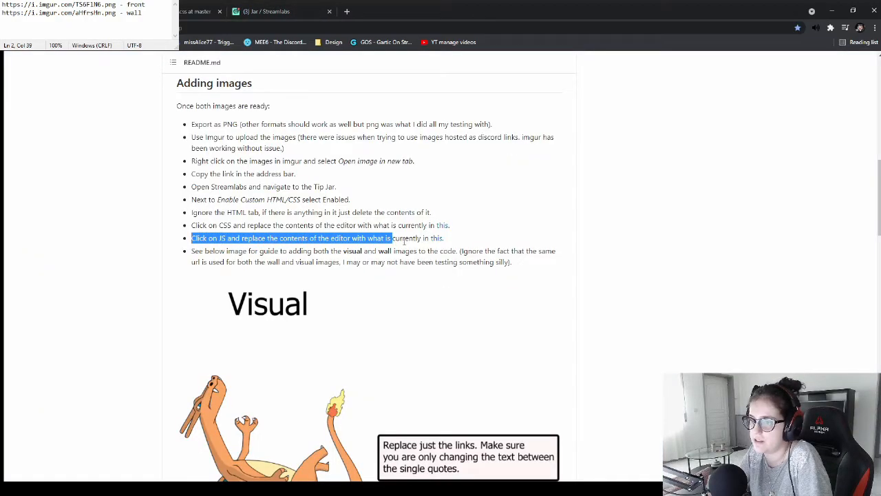
click(438, 239)
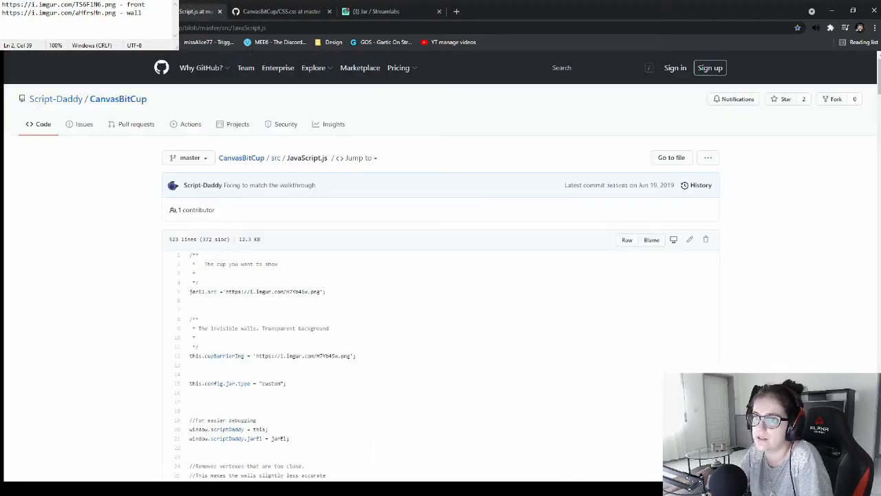
Examine the cup and invisible-wall image link lines at the top of JavaScript.js
scroll(283, 261, down, 5)
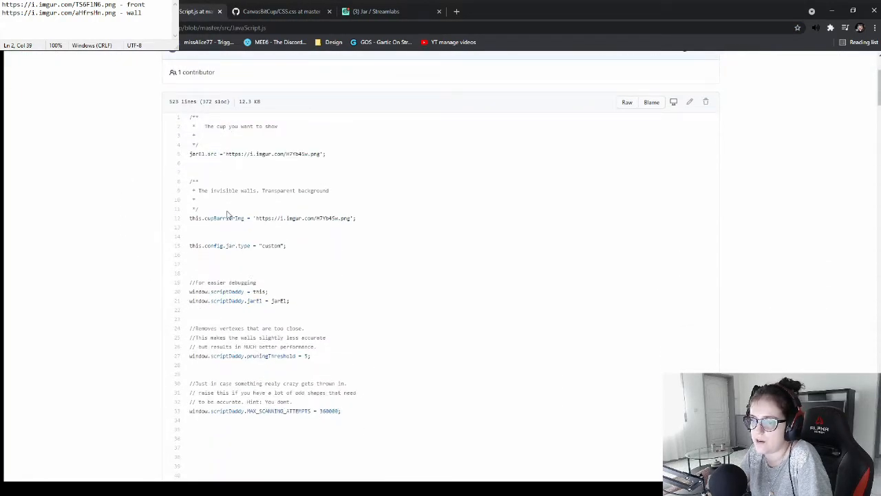
scroll(279, 258, down, 4)
scroll(275, 253, up, 8)
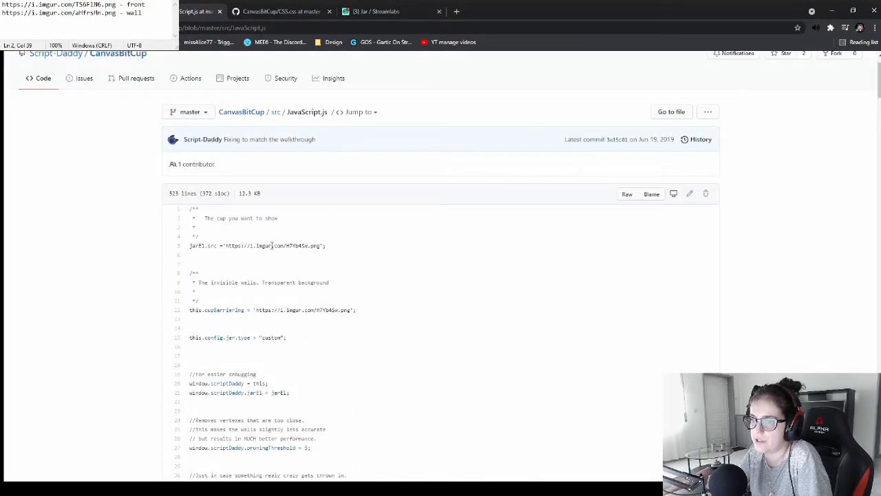
drag(190, 208, 356, 319)
drag(336, 286, 198, 282)
click(336, 286)
double_click(296, 310)
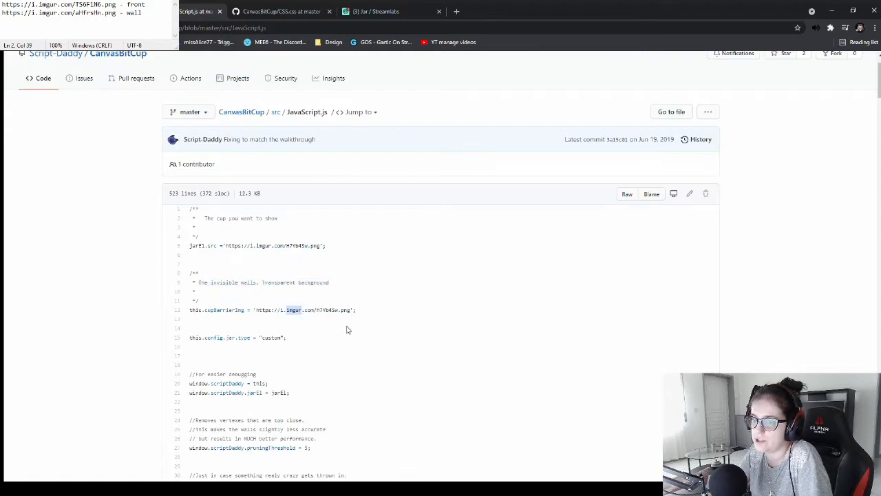
click(312, 311)
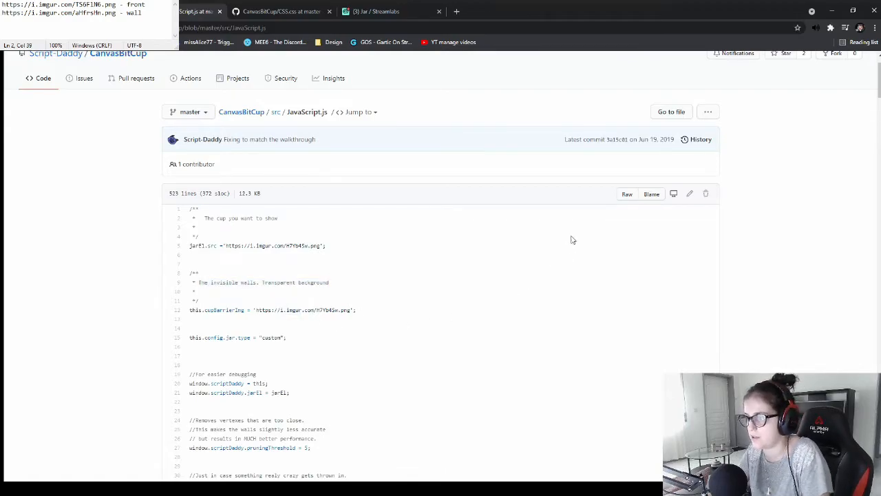
Copy the entire JavaScript.js code from the GitHub page and paste it into the notepad below the two image links
click(687, 197)
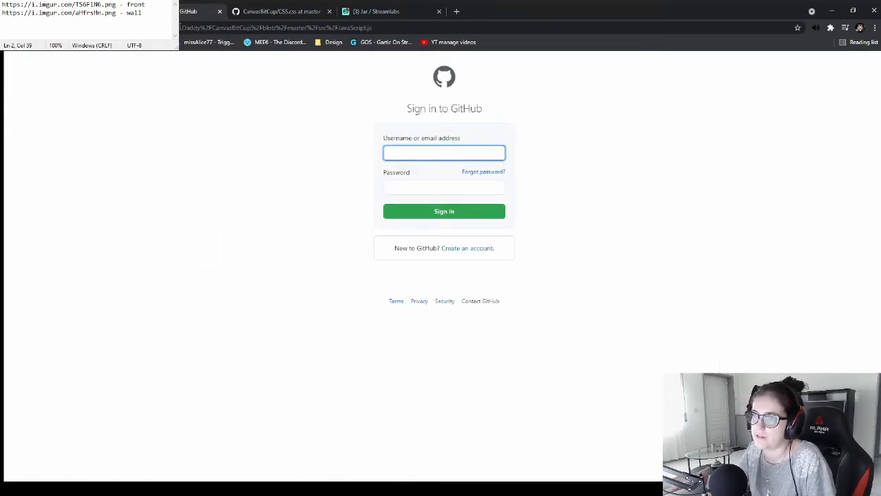
key(alt+Left)
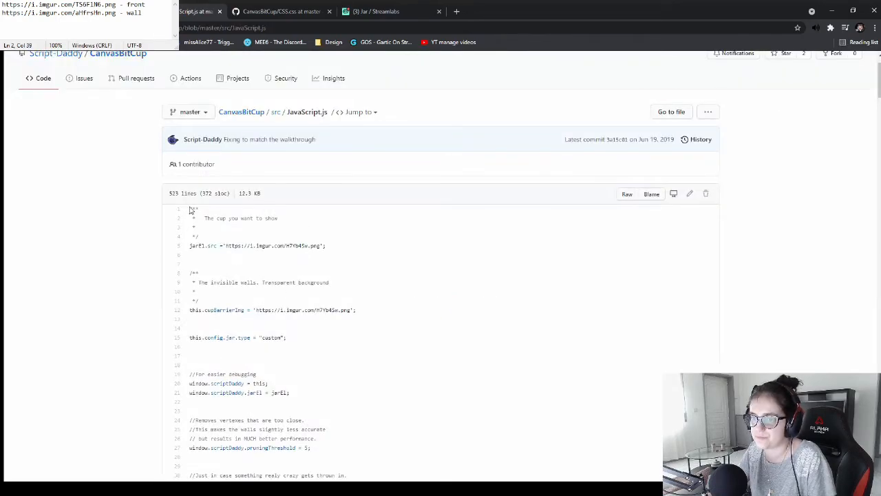
drag(191, 210, 287, 410)
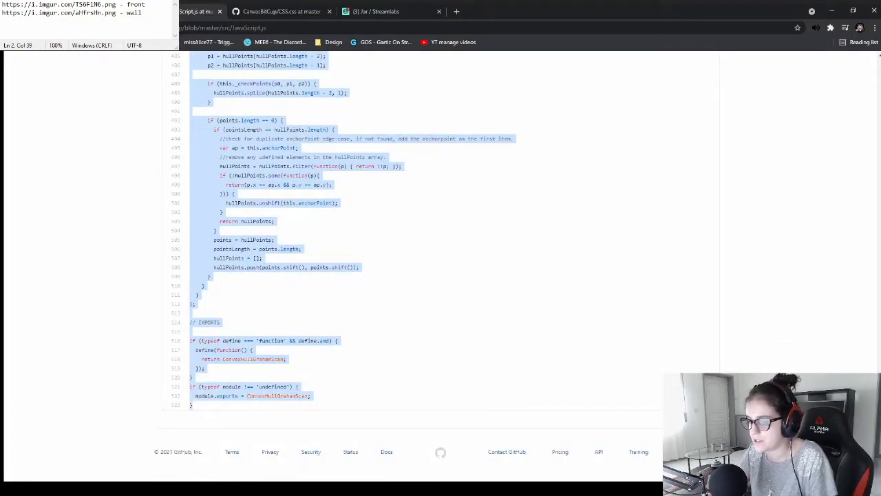
drag(878, 448, 872, 59)
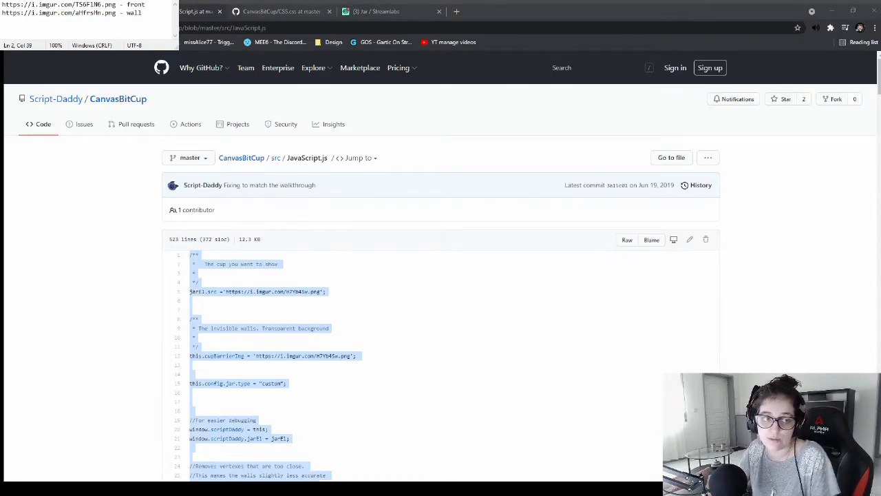
drag(174, 48, 371, 267)
key(Return)
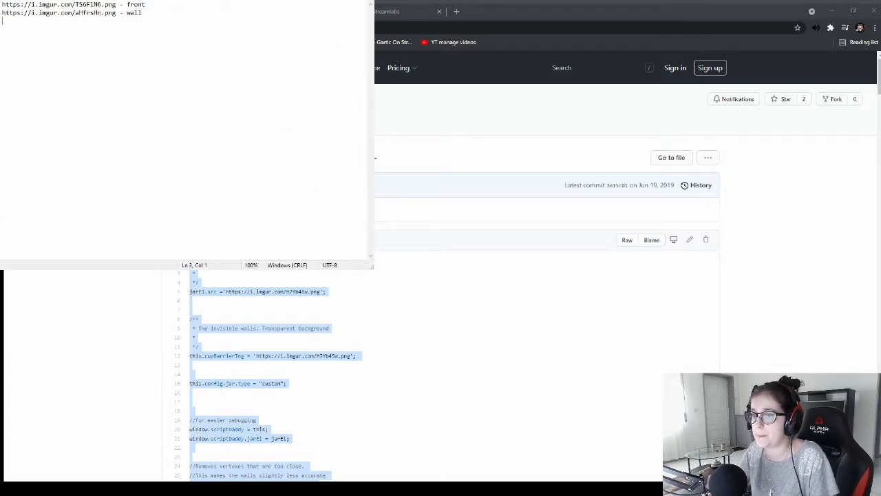
key(ctrl+v)
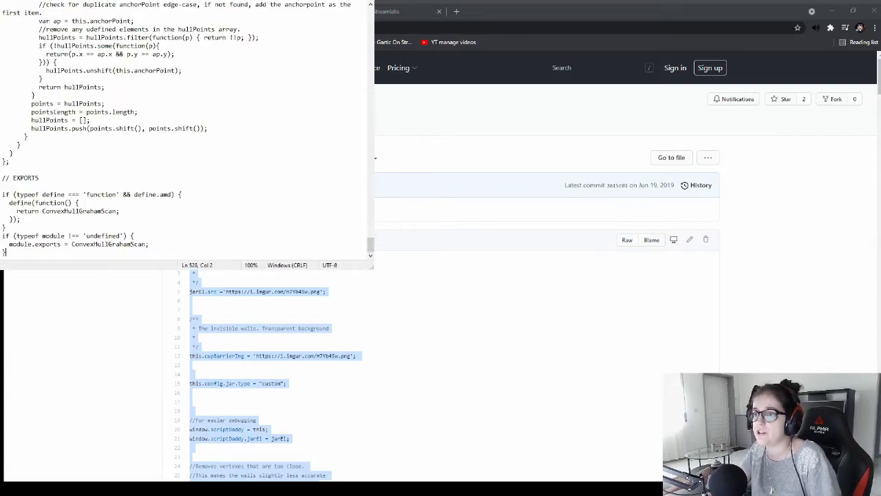
Compare the Jar's existing JS editor code with the top of the pasted JavaScript in the notepad
click(397, 11)
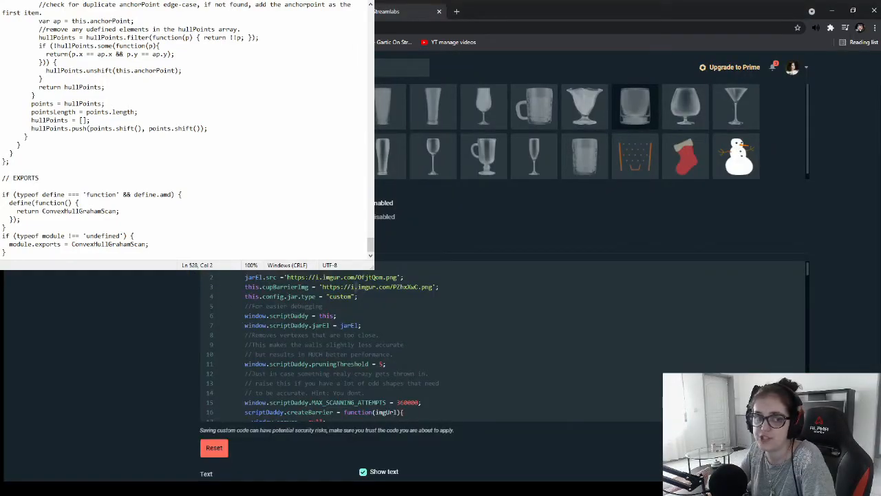
scroll(329, 354, down, 5)
scroll(330, 354, up, 5)
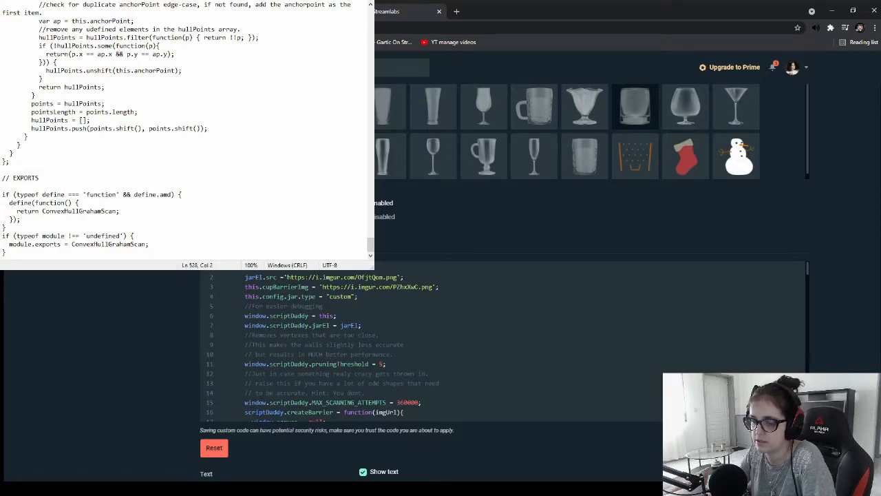
key(alt+Tab)
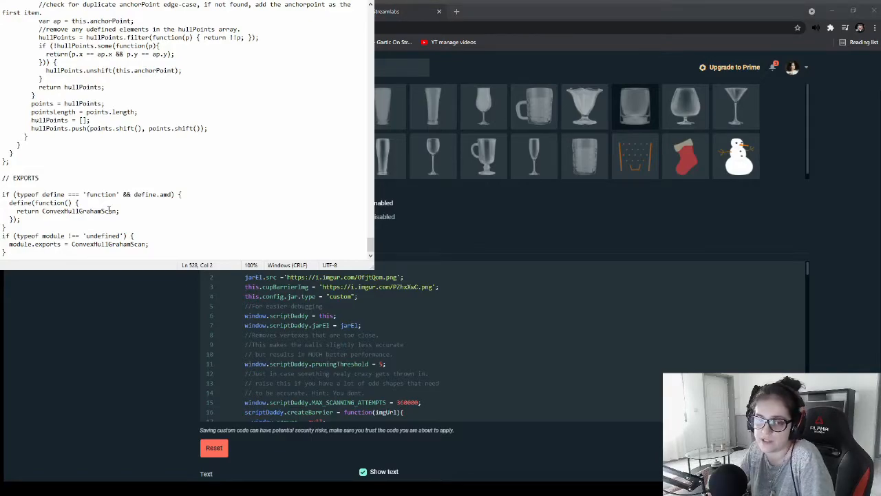
scroll(92, 70, up, 10)
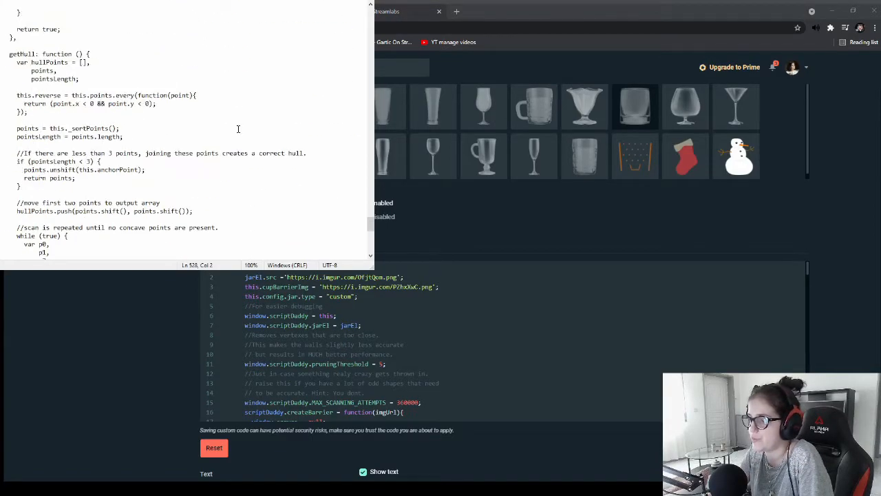
drag(370, 223, 350, 6)
click(114, 11)
drag(4, 32, 121, 172)
click(67, 44)
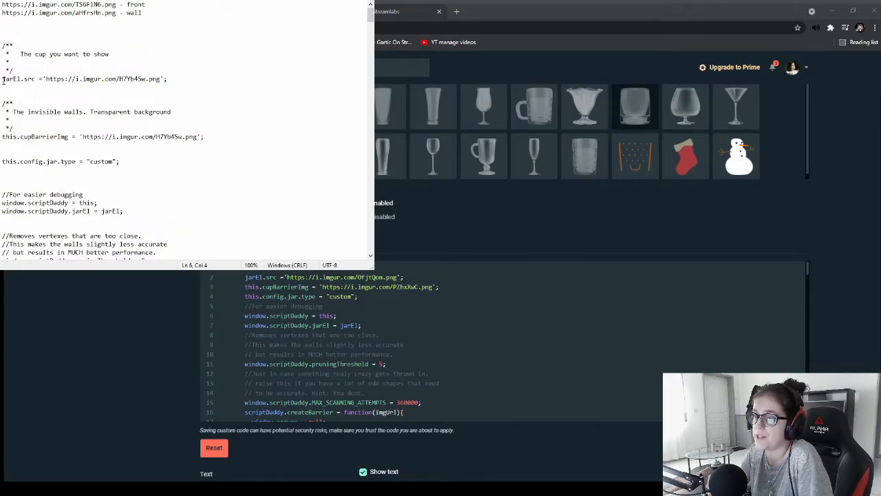
drag(21, 53, 145, 55)
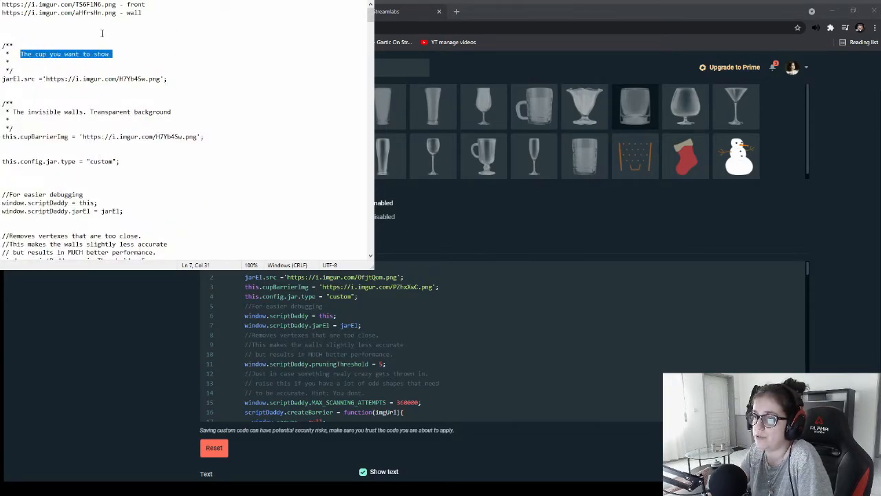
drag(126, 4, 1, 4)
key(ctrl+c)
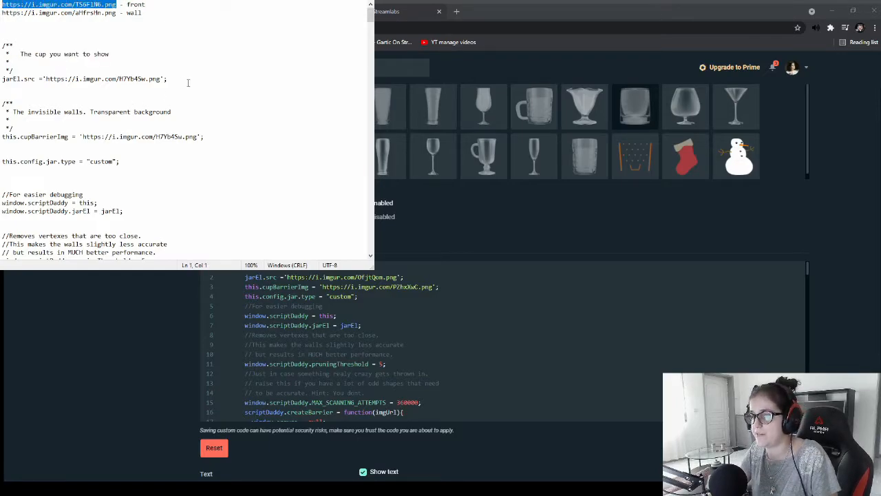
drag(160, 78, 46, 78)
key(ctrl+v)
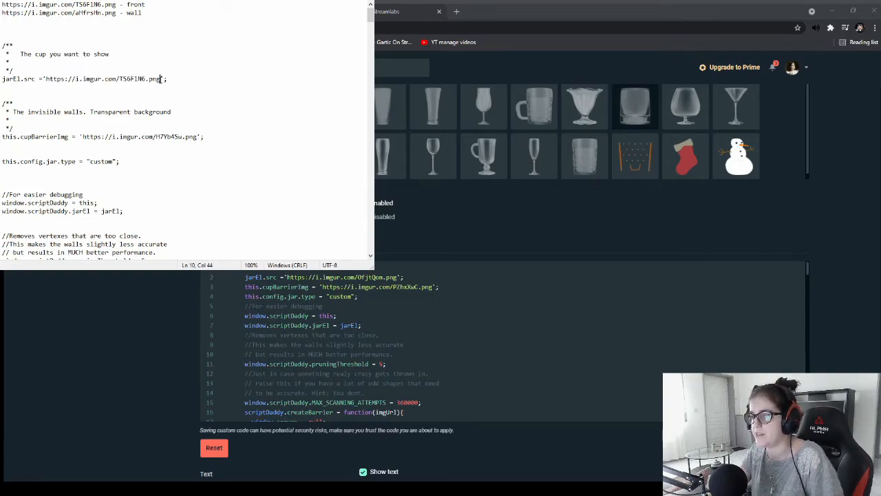
click(43, 79)
drag(165, 78, 158, 79)
click(53, 112)
double_click(37, 105)
double_click(39, 111)
double_click(71, 113)
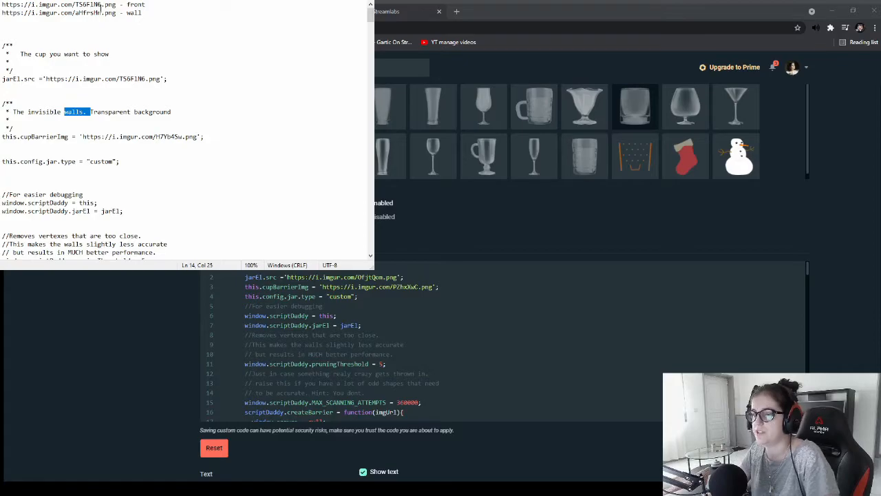
click(114, 105)
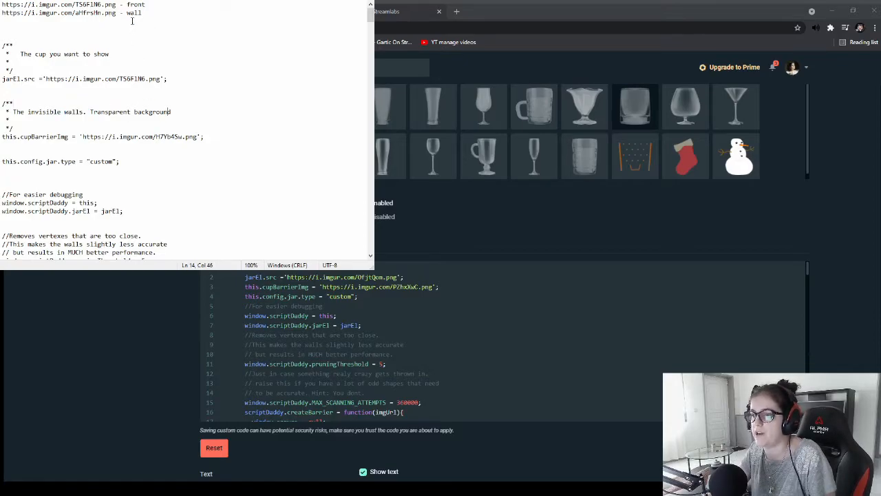
drag(116, 13, 1, 12)
key(ctrl+c)
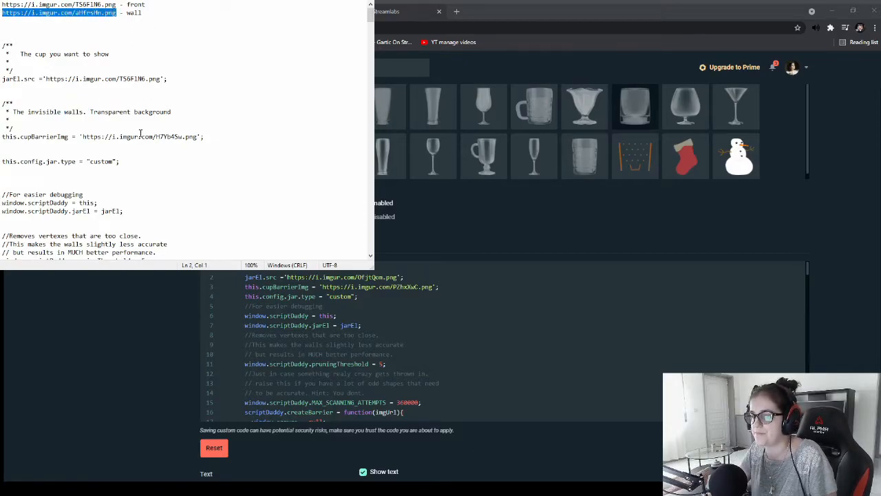
drag(198, 137, 84, 134)
key(ctrl+v)
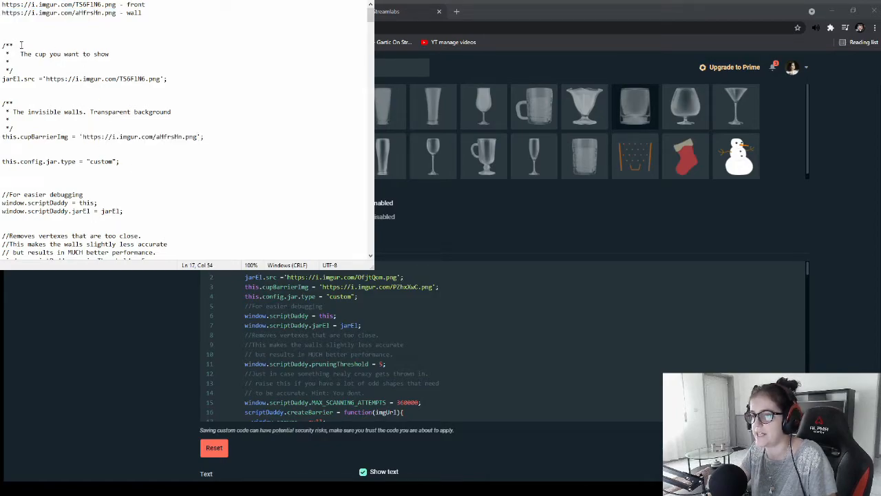
Select the edited JavaScript from the cup comment to the end of the file and place the cursor in the Jar's JS editor
drag(13, 40, 102, 229)
key(shift+Page_Down)
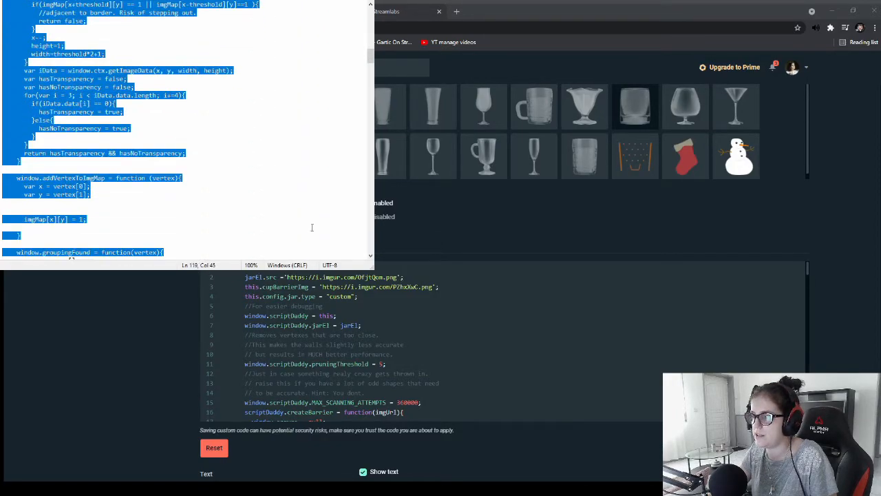
drag(368, 60, 146, 237)
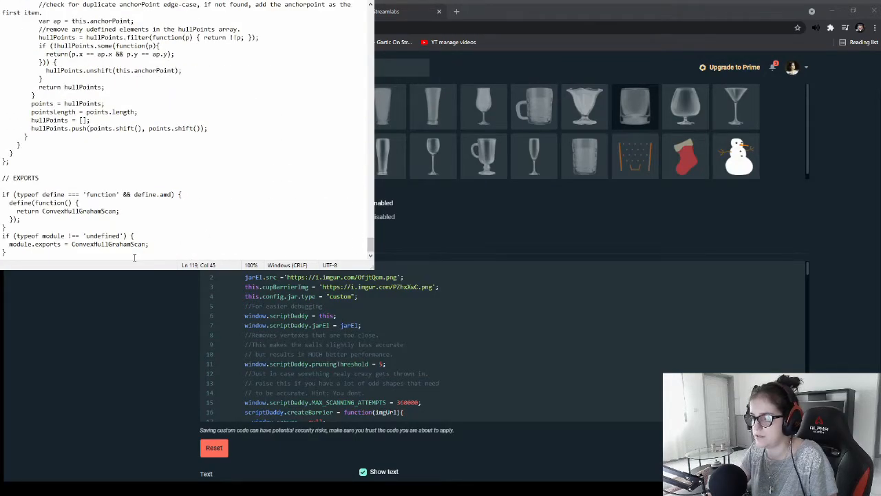
shift+click(145, 251)
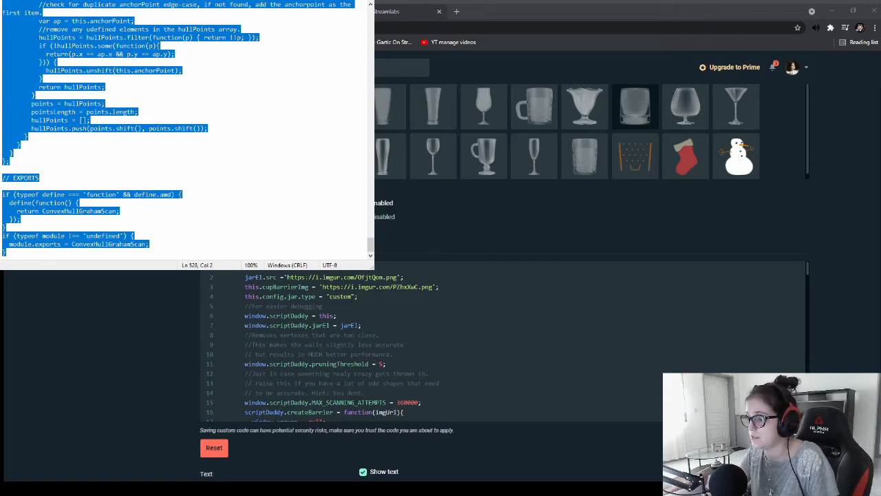
drag(370, 250, 351, 11)
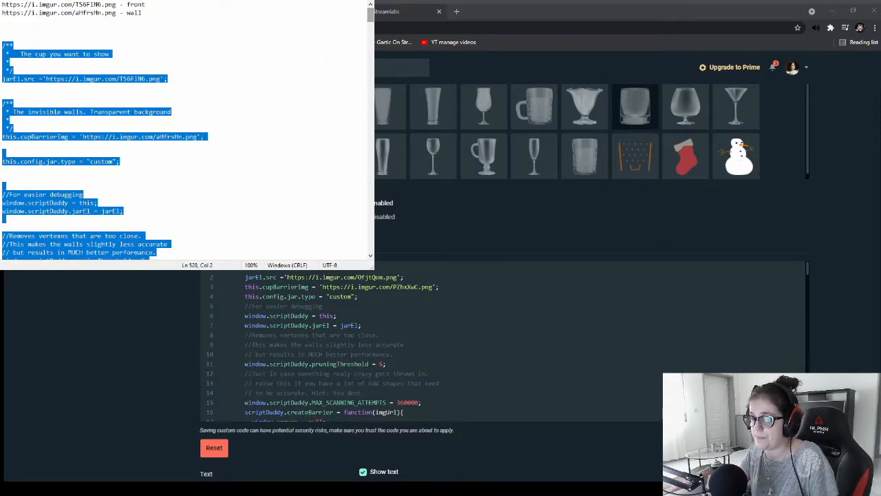
click(274, 286)
scroll(291, 305, up, 3)
scroll(275, 415, down, 3)
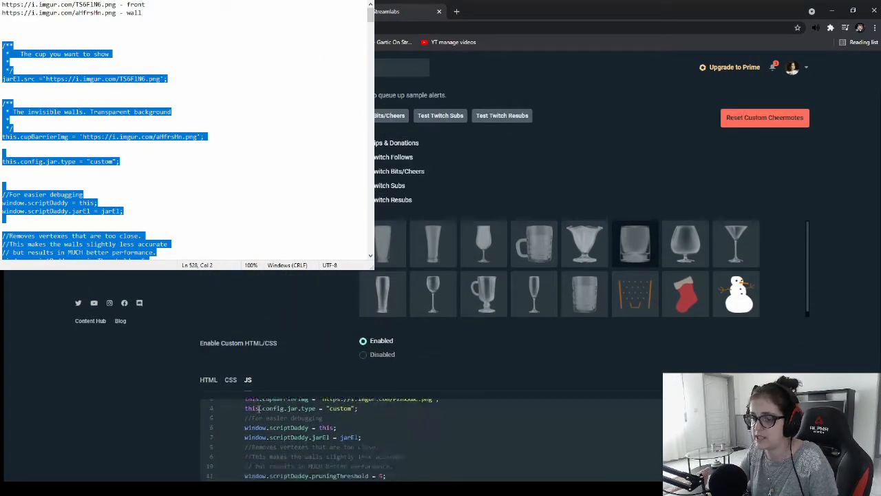
scroll(172, 397, down, 5)
scroll(186, 382, down, 5)
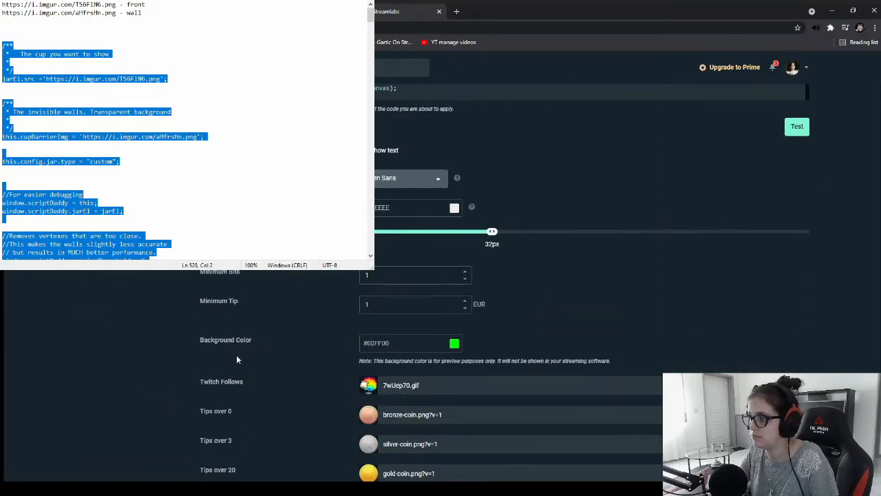
scroll(232, 360, up, 2)
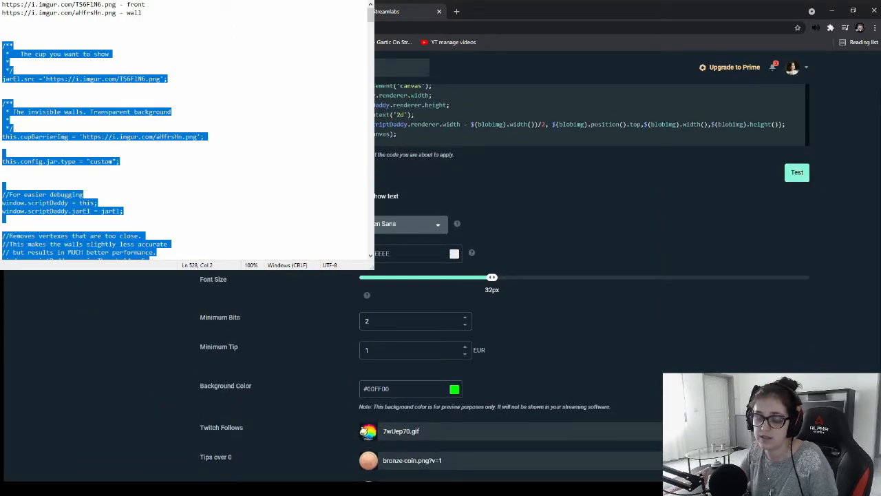
scroll(475, 271, down, 3)
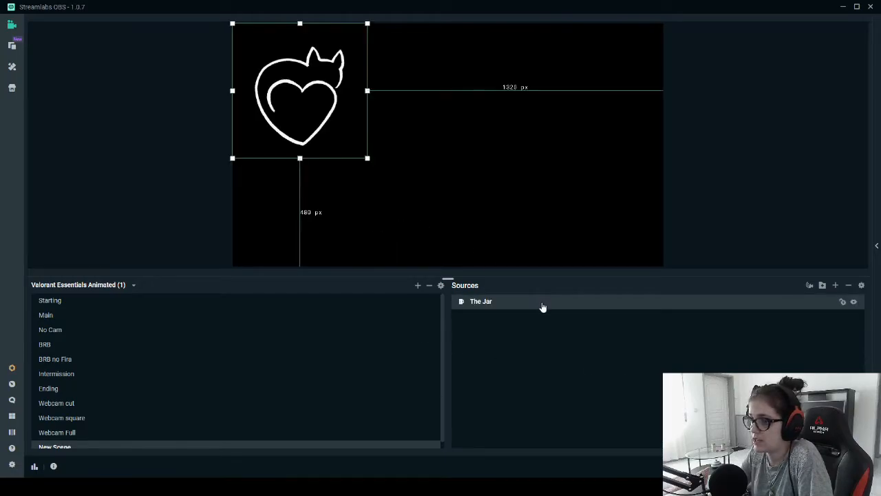
Enlarge The Jar source in the scene preview and center it horizontally on the canvas
mouse_move(303, 81)
mouse_down()
mouse_move(332, 93)
mouse_move(303, 84)
mouse_up()
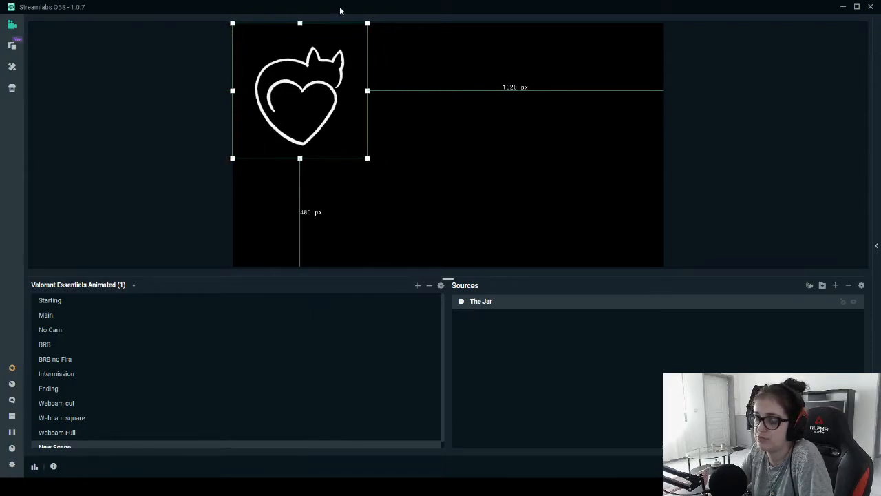
drag(367, 158, 477, 208)
drag(388, 164, 480, 162)
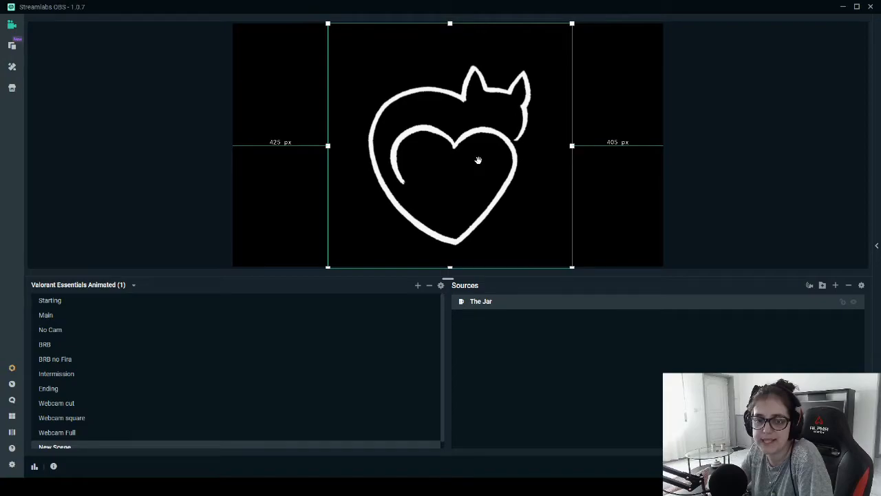